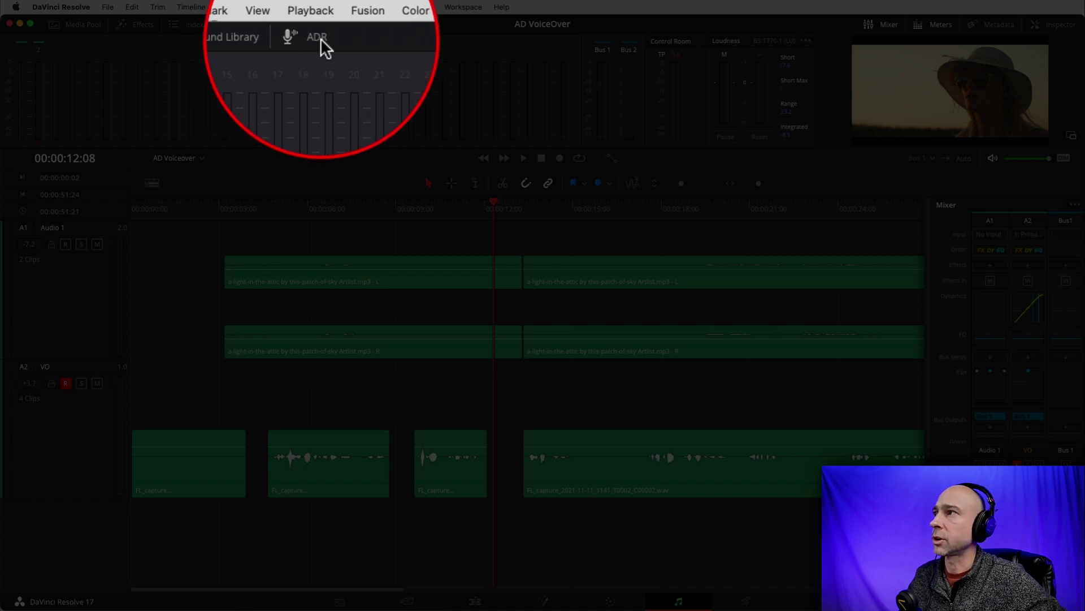
- Open the ADR tools and show their recording and playback setup options
{"action": "left_click", "coordinate": [319, 35]}
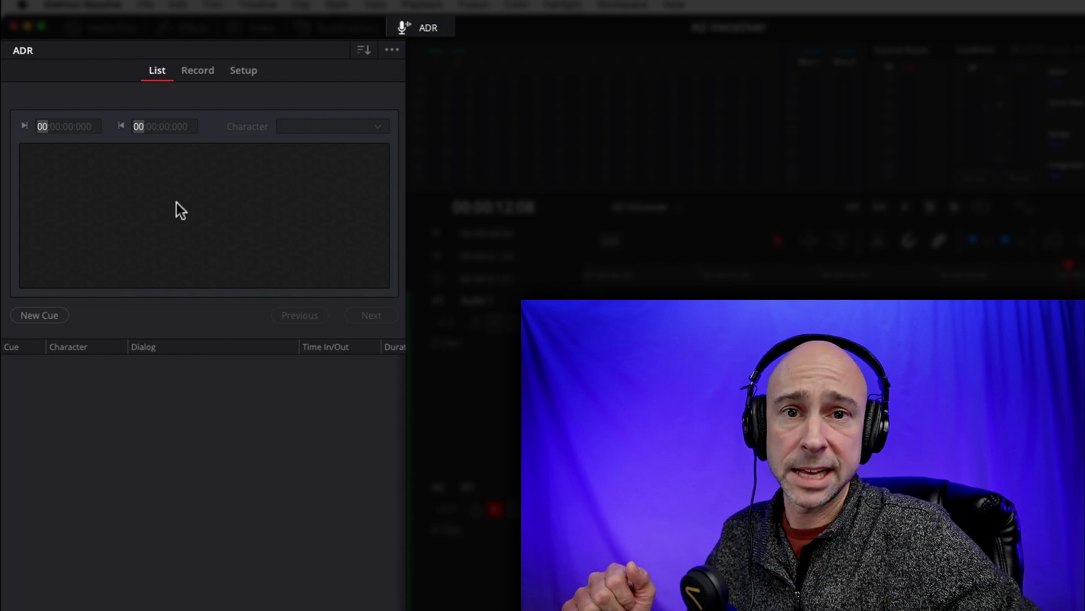
{"action": "left_click", "coordinate": [156, 71]}
{"action": "left_click", "coordinate": [207, 71]}
{"action": "left_click", "coordinate": [237, 70]}
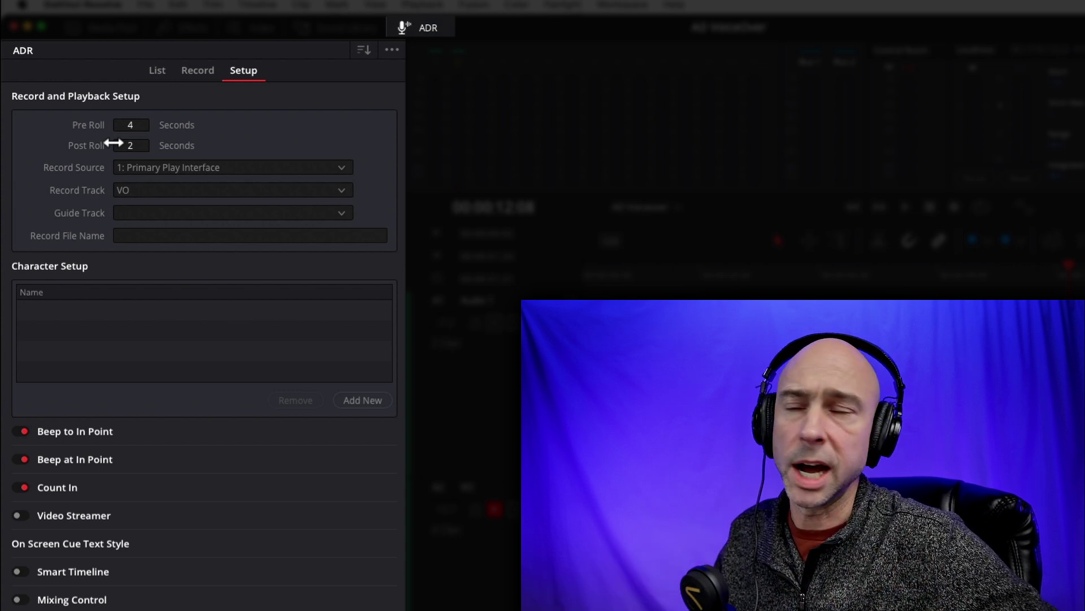
{"action": "left_click", "coordinate": [240, 74]}
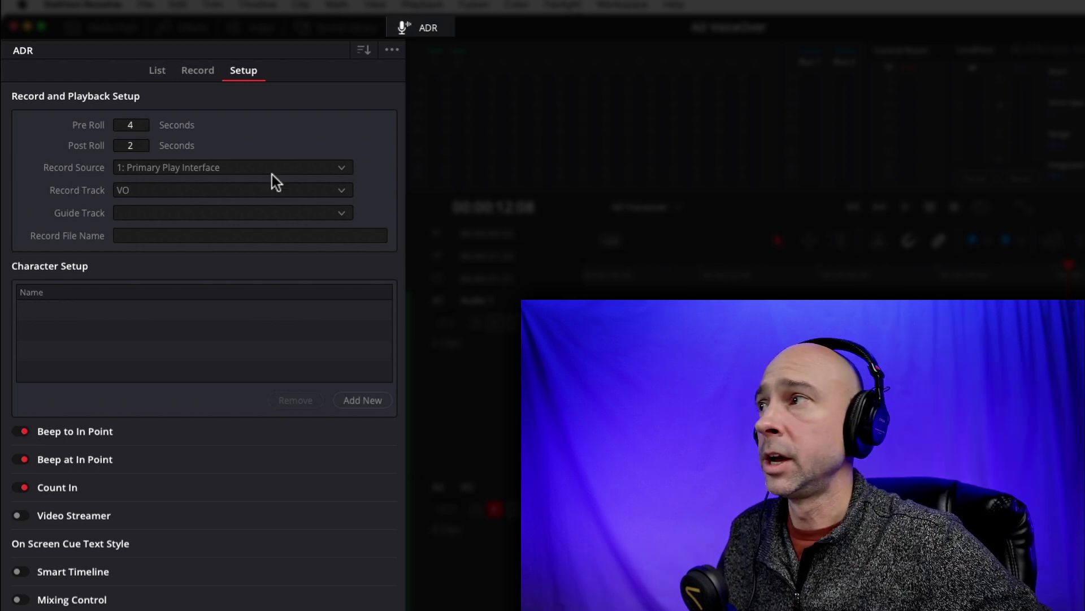
- Check the available ADR record sources and set the record track to VO
{"action": "left_click", "coordinate": [339, 169]}
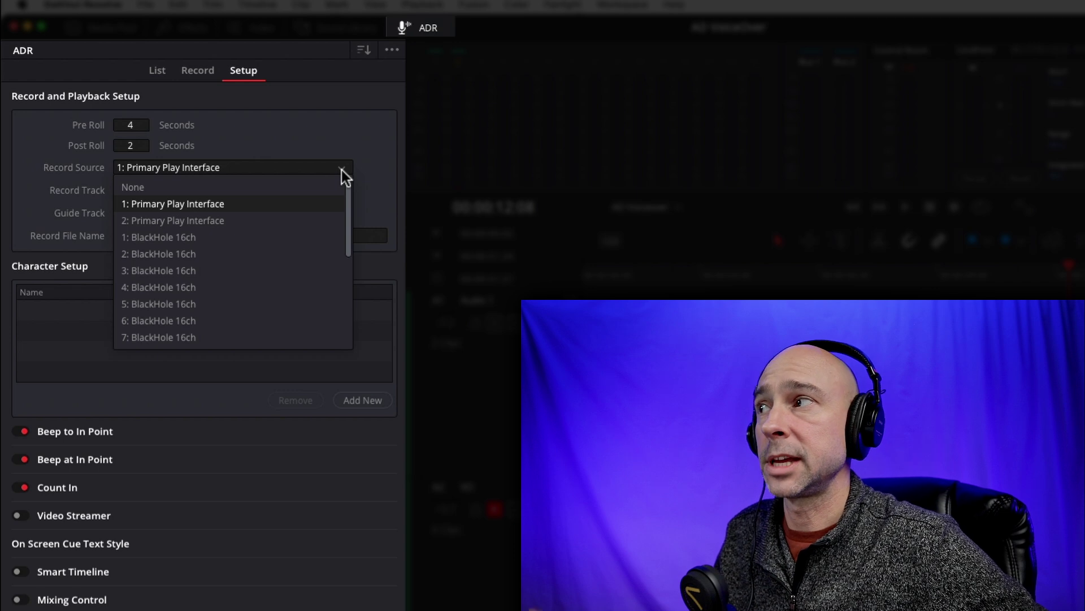
{"action": "left_click", "coordinate": [341, 169]}
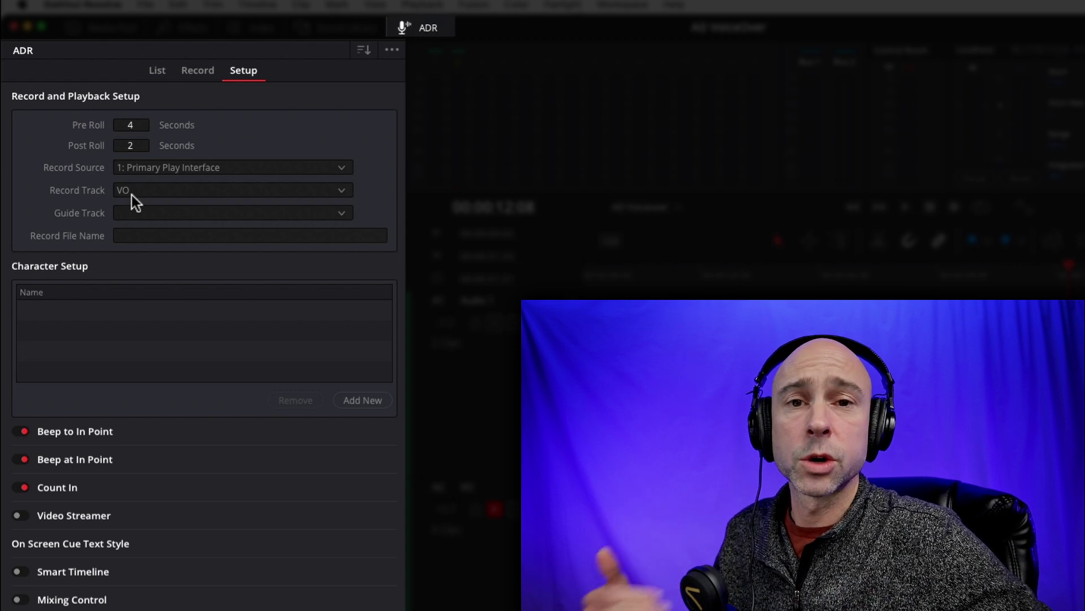
{"action": "left_click", "coordinate": [149, 192]}
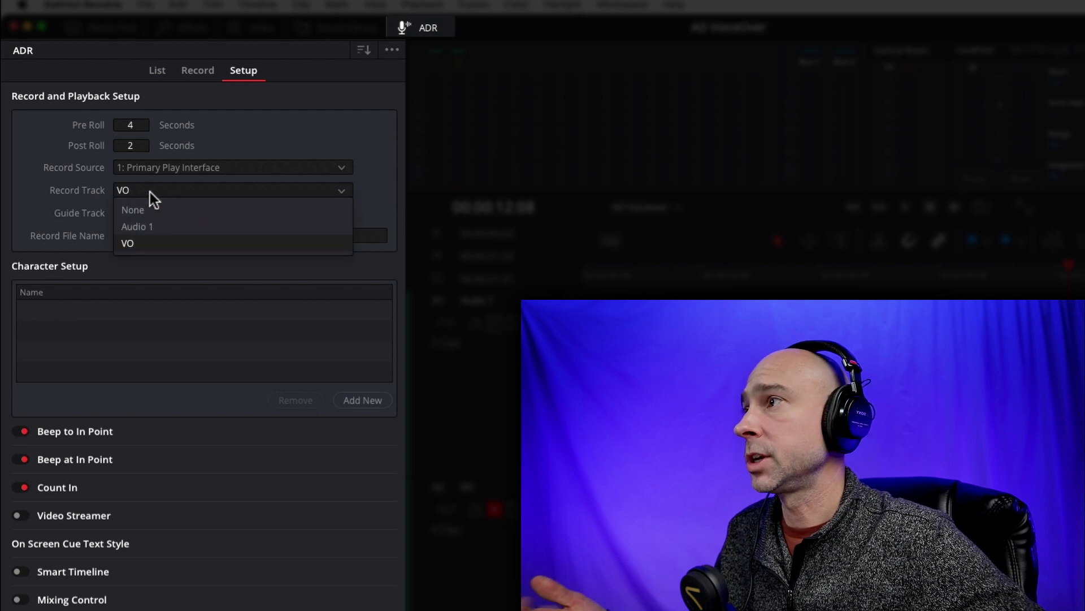
{"action": "left_click", "coordinate": [151, 246]}
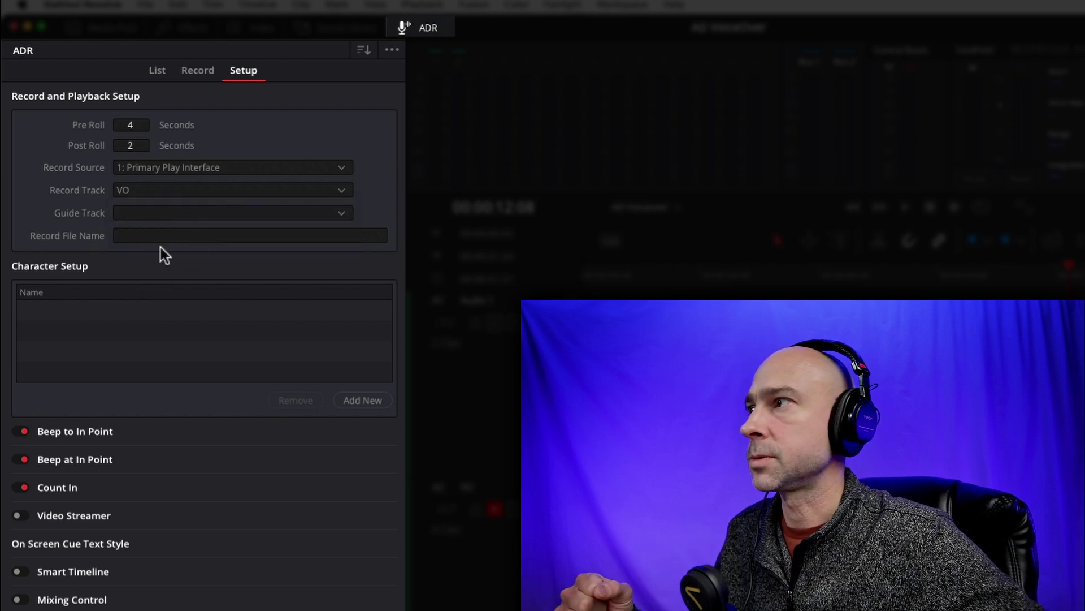
{"action": "left_click", "coordinate": [343, 212]}
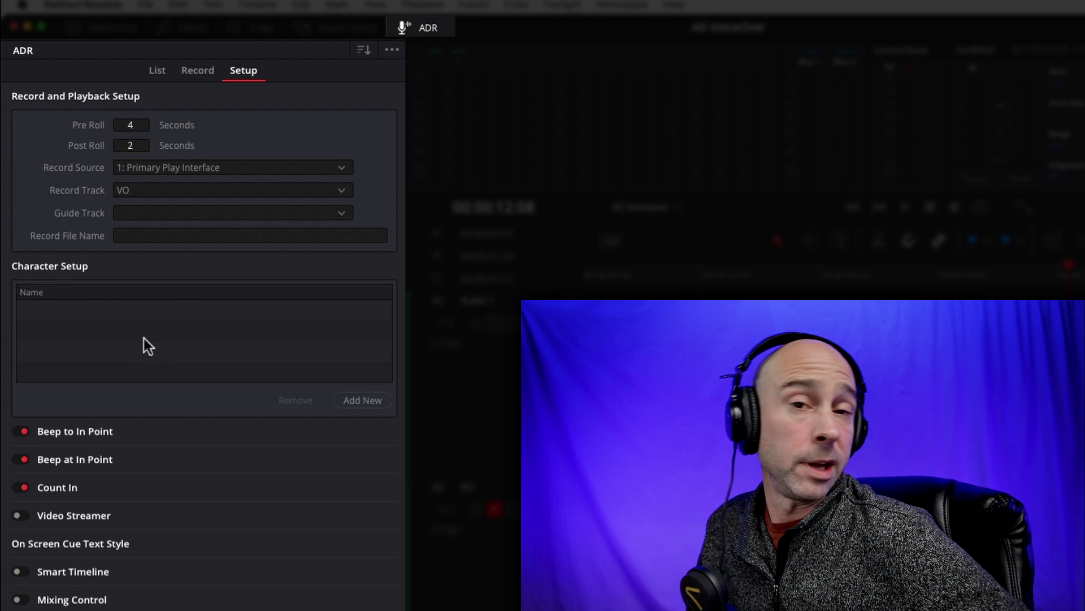
- Add a new character to the ADR character setup, named with the speaker's first name
{"action": "left_click", "coordinate": [367, 400]}
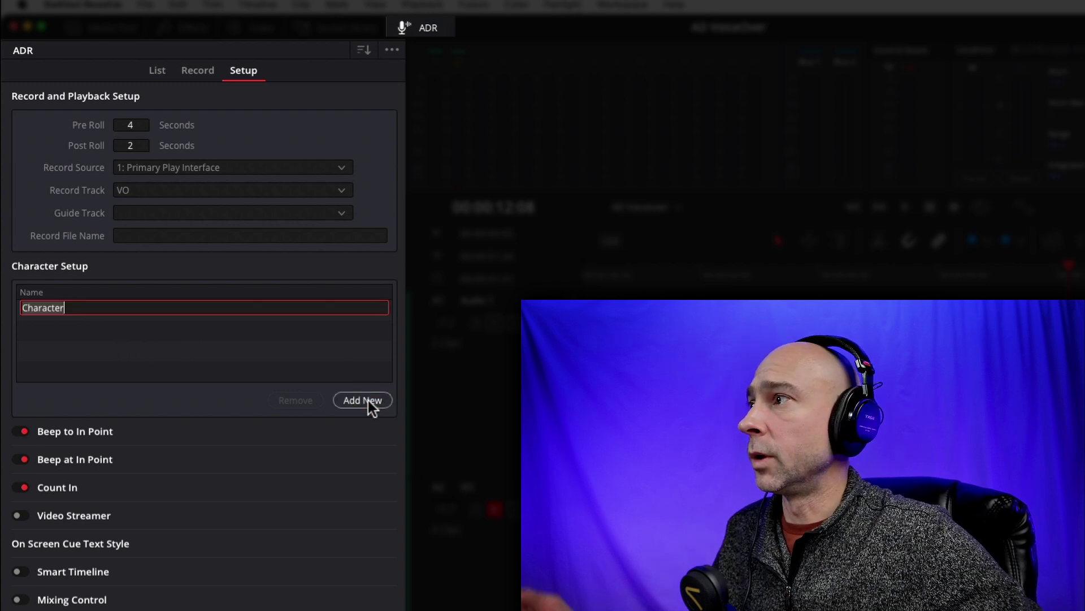
{"action": "type", "text": "Jay"}
{"action": "key", "text": "Return"}
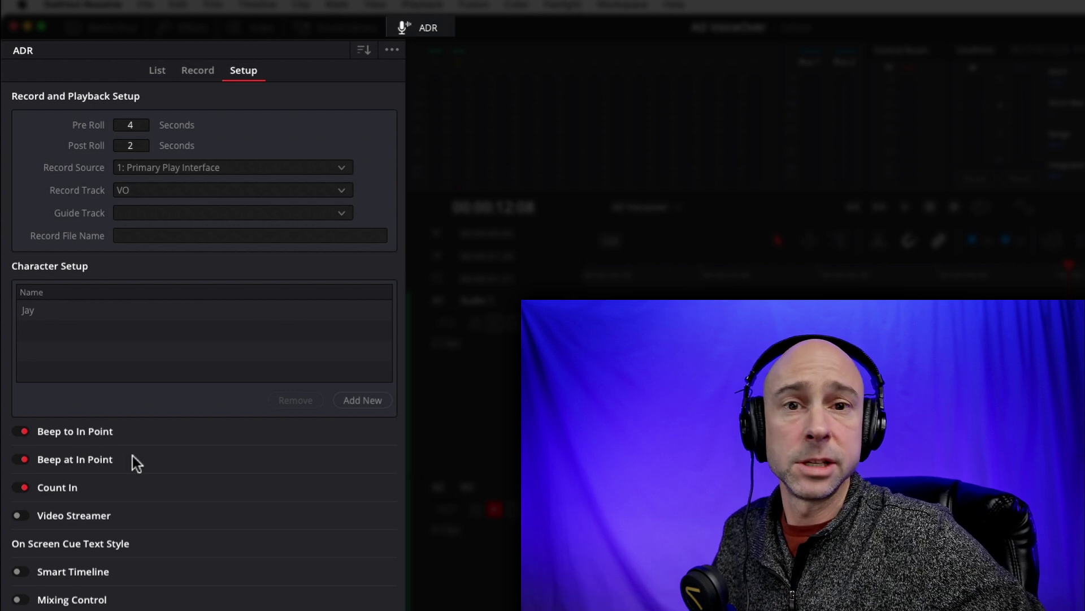
- Turn off Beep to In Point in the ADR setup
{"action": "left_click", "coordinate": [95, 408]}
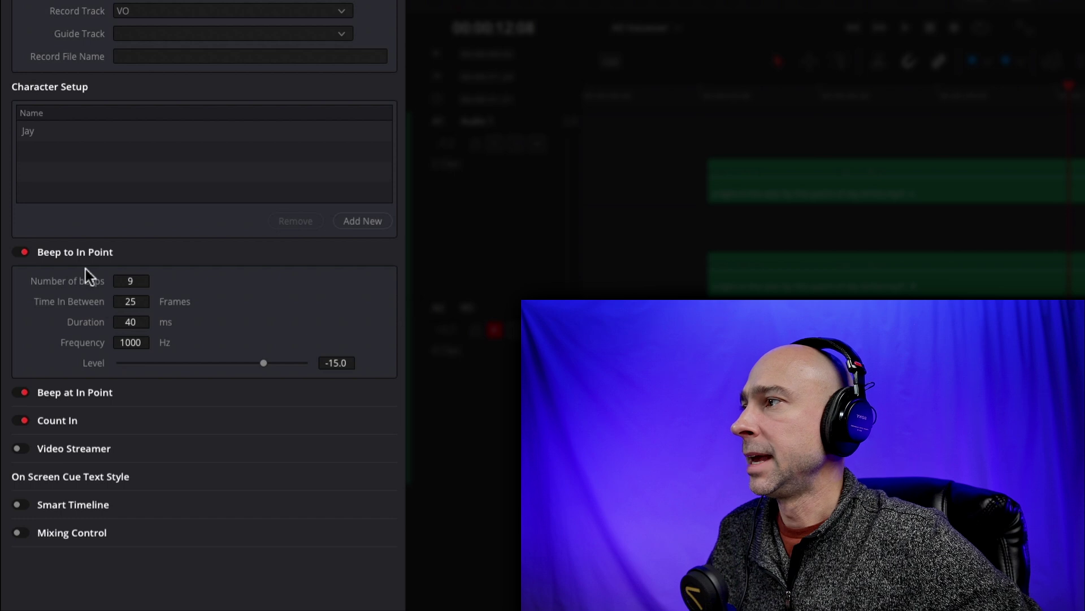
{"action": "left_click", "coordinate": [50, 253]}
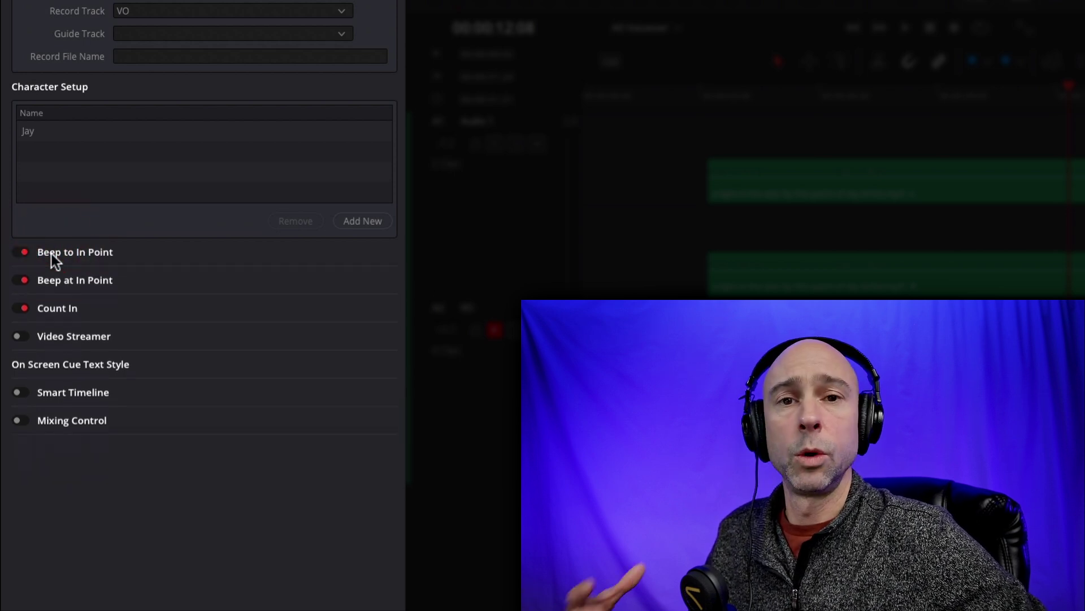
{"action": "left_click", "coordinate": [23, 250]}
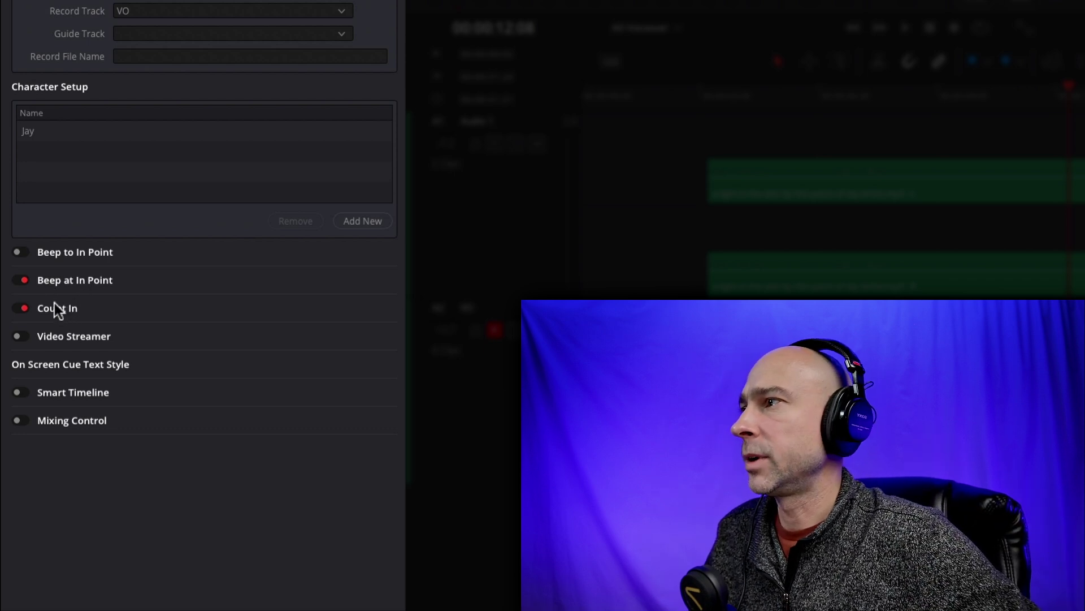
- Review the Beep at In Point and Count In settings, and enable the Video Streamer
{"action": "left_click", "coordinate": [63, 281]}
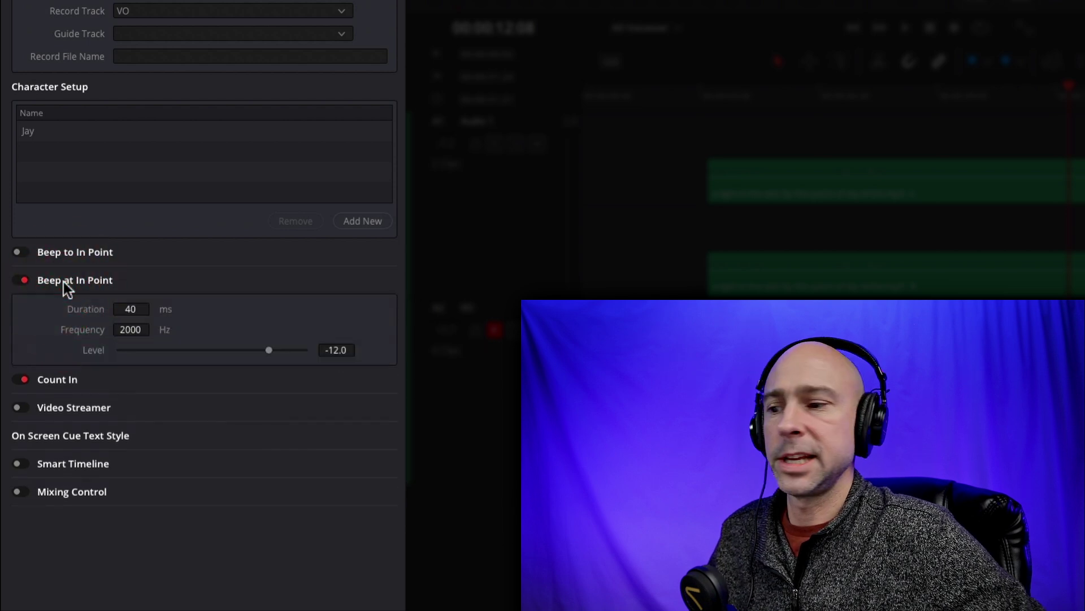
{"action": "left_click", "coordinate": [63, 282]}
{"action": "left_click", "coordinate": [53, 311]}
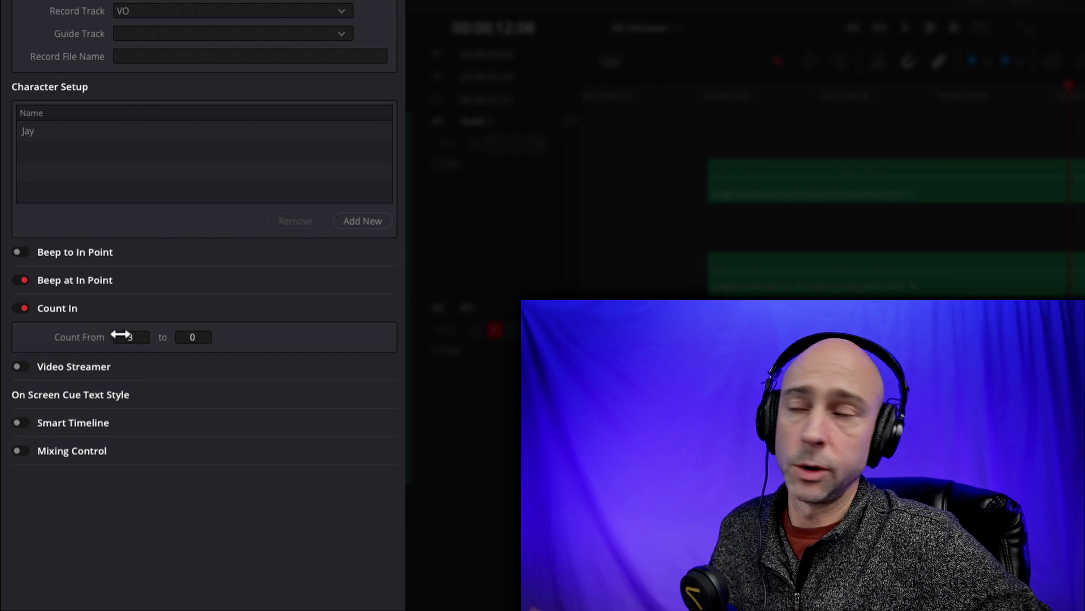
{"action": "left_click", "coordinate": [63, 308]}
{"action": "left_click", "coordinate": [69, 338]}
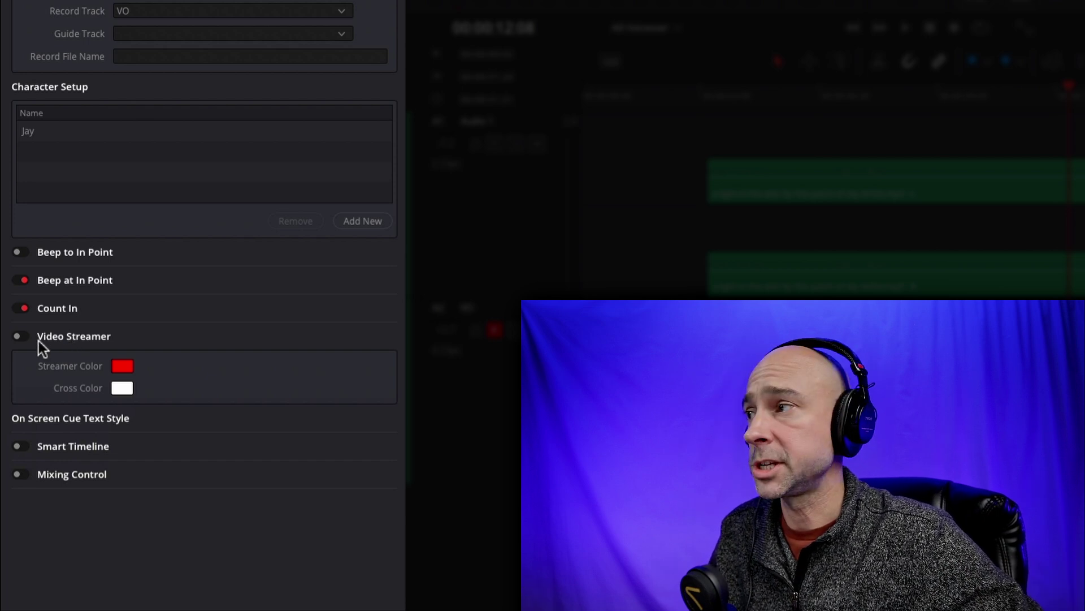
{"action": "left_click", "coordinate": [18, 337]}
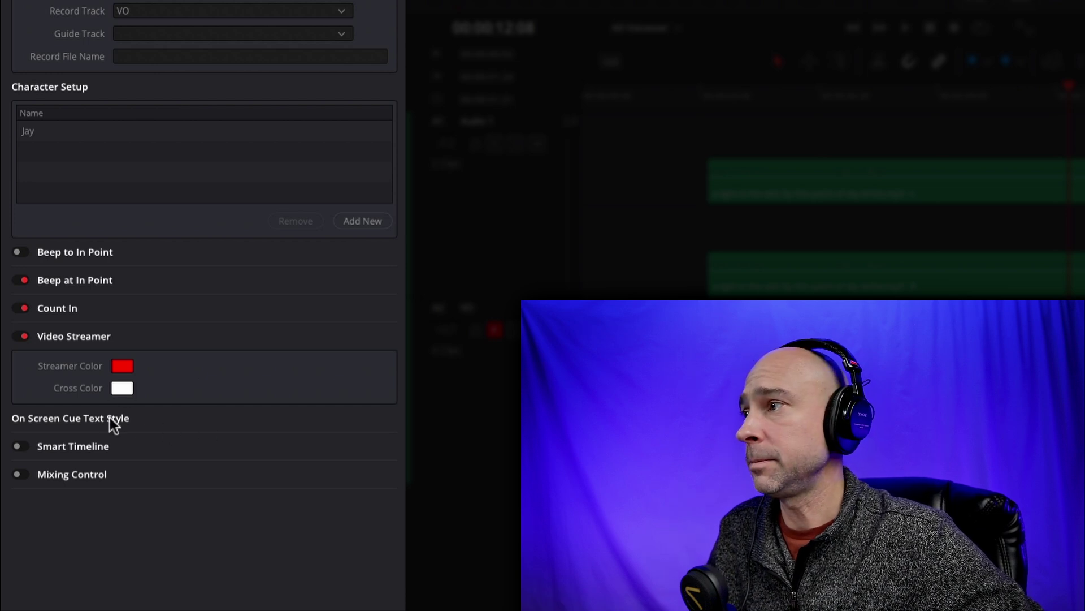
- Examine the On Screen Cue Text Style, Smart Timeline and Mixing Control settings in the ADR setup
{"action": "left_click", "coordinate": [93, 417]}
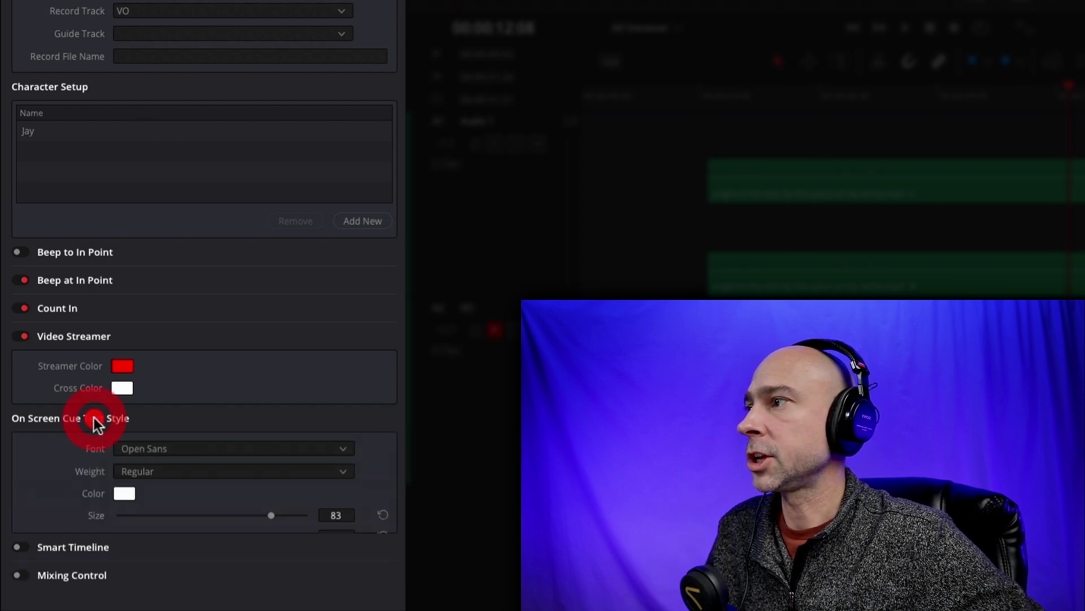
{"action": "scroll", "coordinate": [92, 418], "scroll_direction": "down", "scroll_amount": 3}
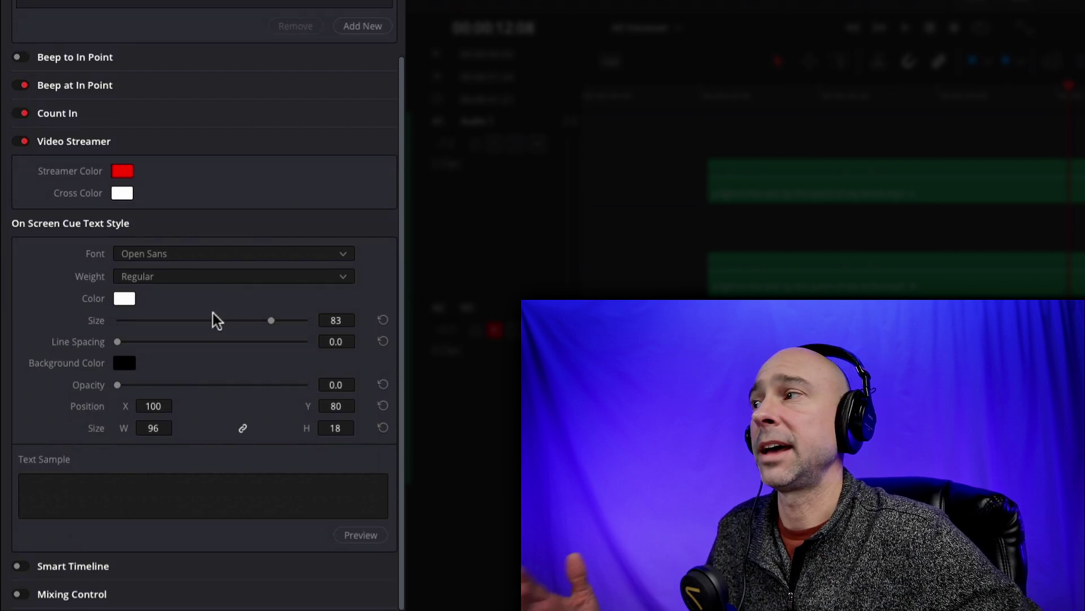
{"action": "left_click", "coordinate": [223, 489]}
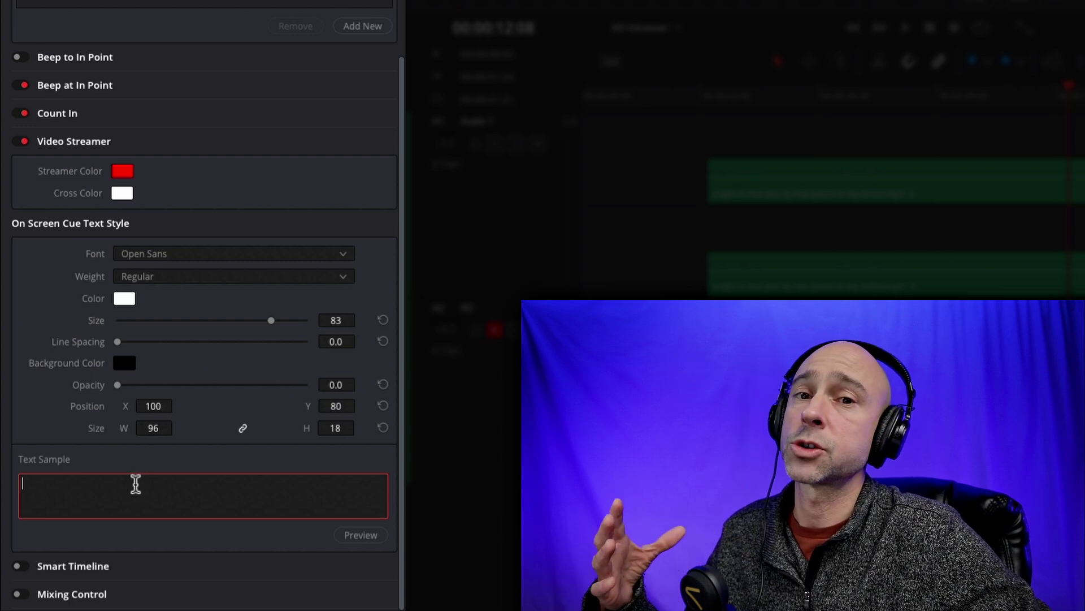
{"action": "left_click", "coordinate": [70, 224]}
{"action": "left_click", "coordinate": [75, 337]}
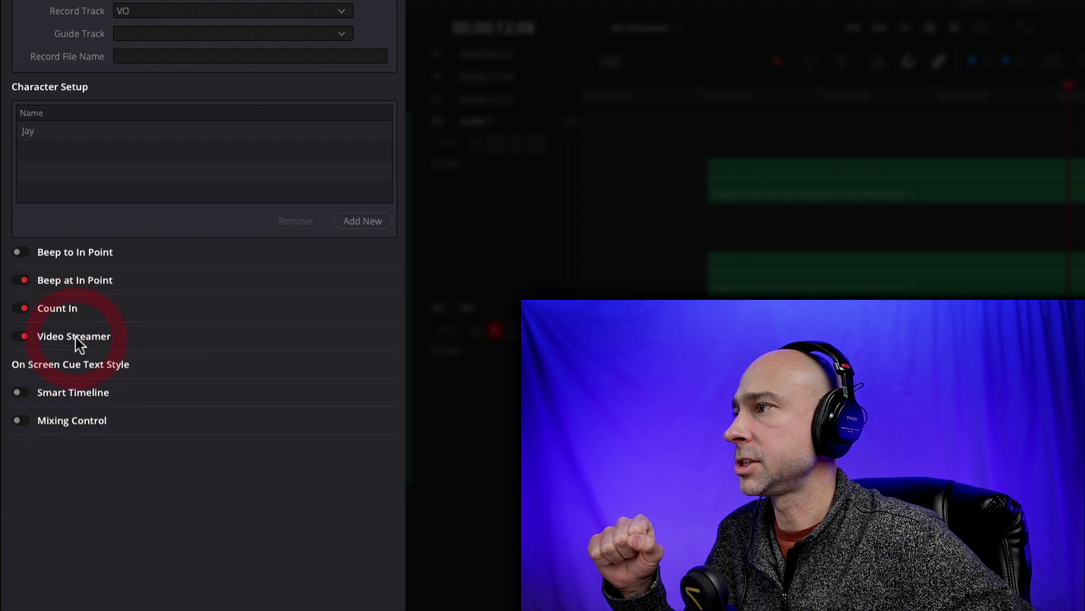
{"action": "left_click", "coordinate": [73, 392]}
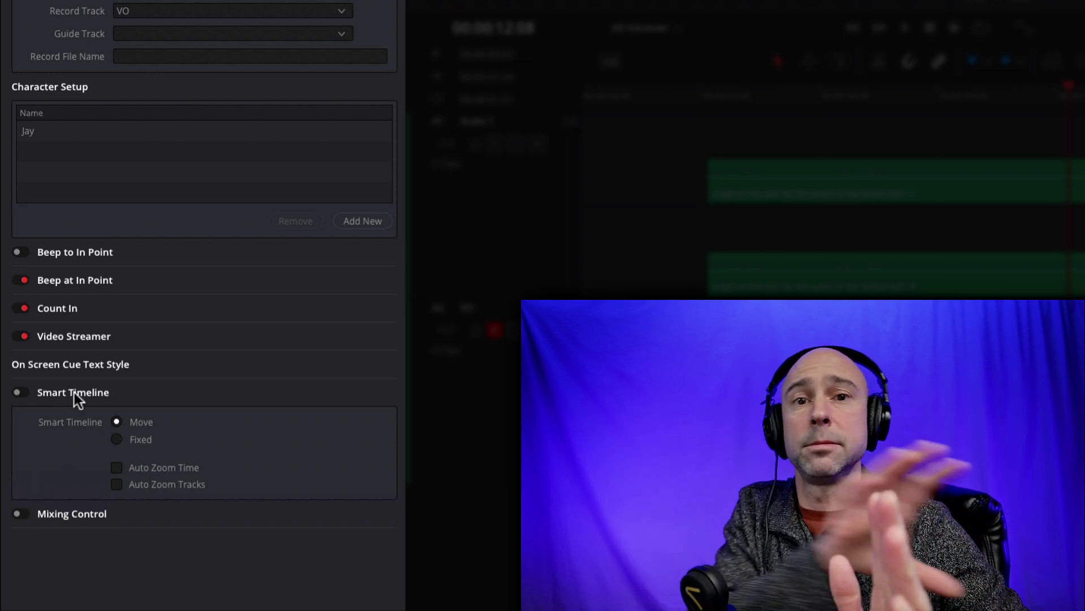
{"action": "left_click", "coordinate": [64, 393]}
{"action": "left_click", "coordinate": [65, 420]}
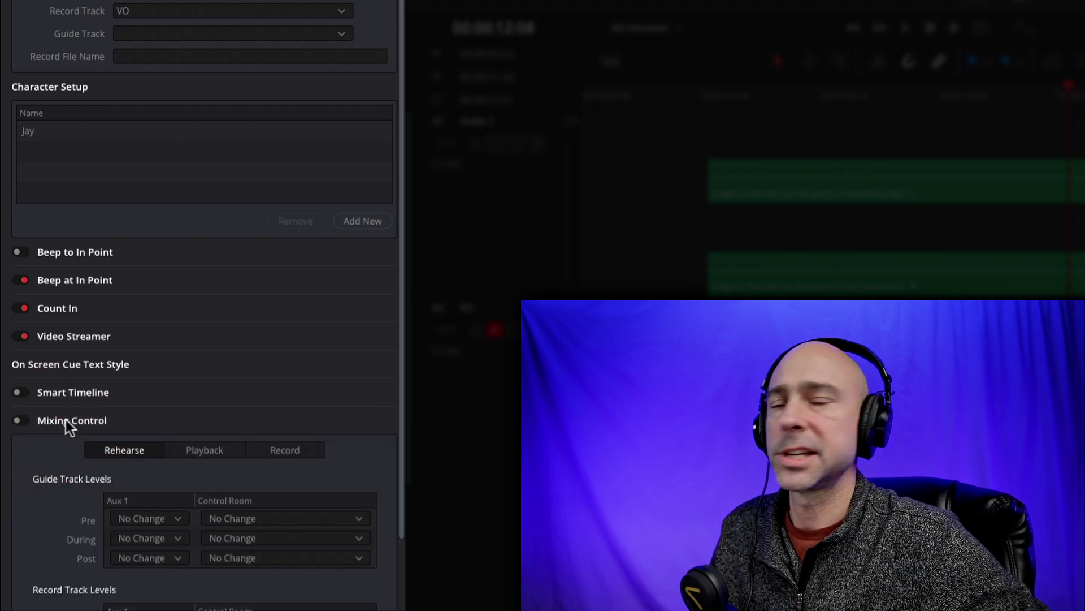
{"action": "left_click", "coordinate": [63, 420]}
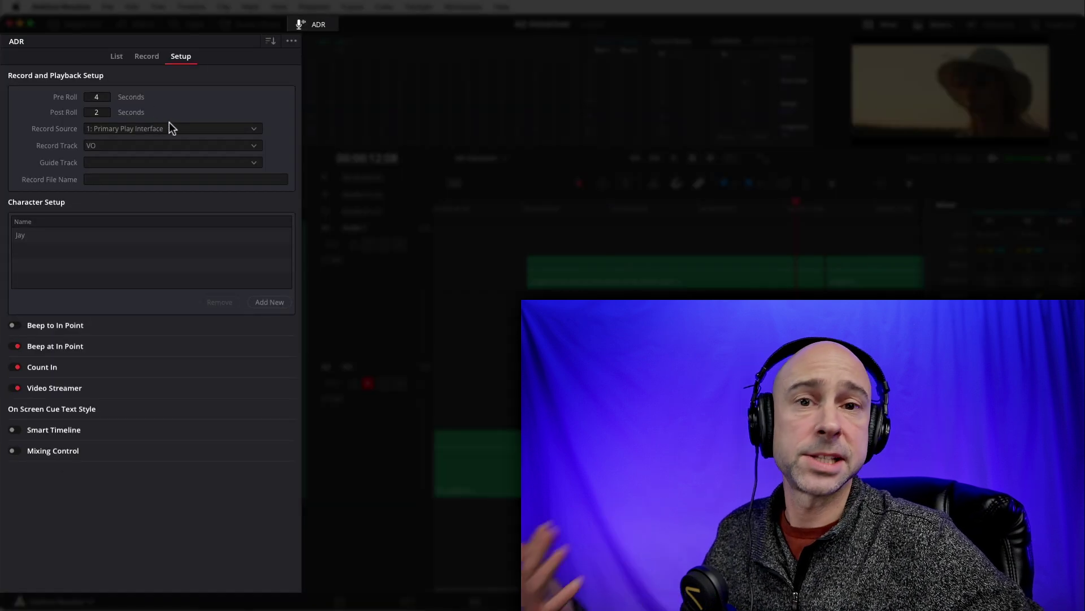
- Show the ADR cue list
{"action": "left_click", "coordinate": [130, 59]}
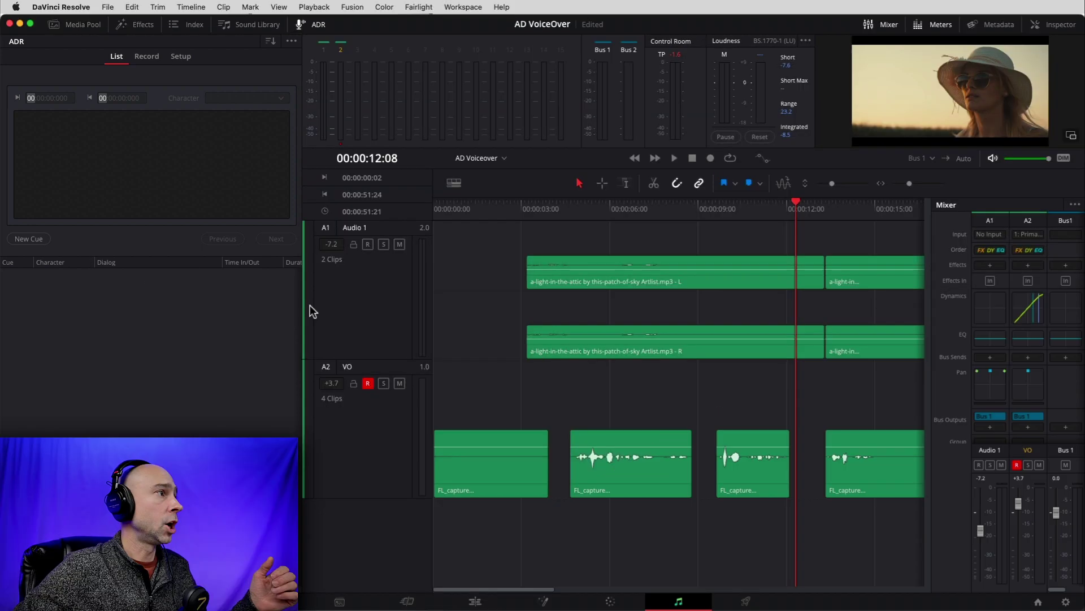
{"action": "left_click", "coordinate": [92, 164]}
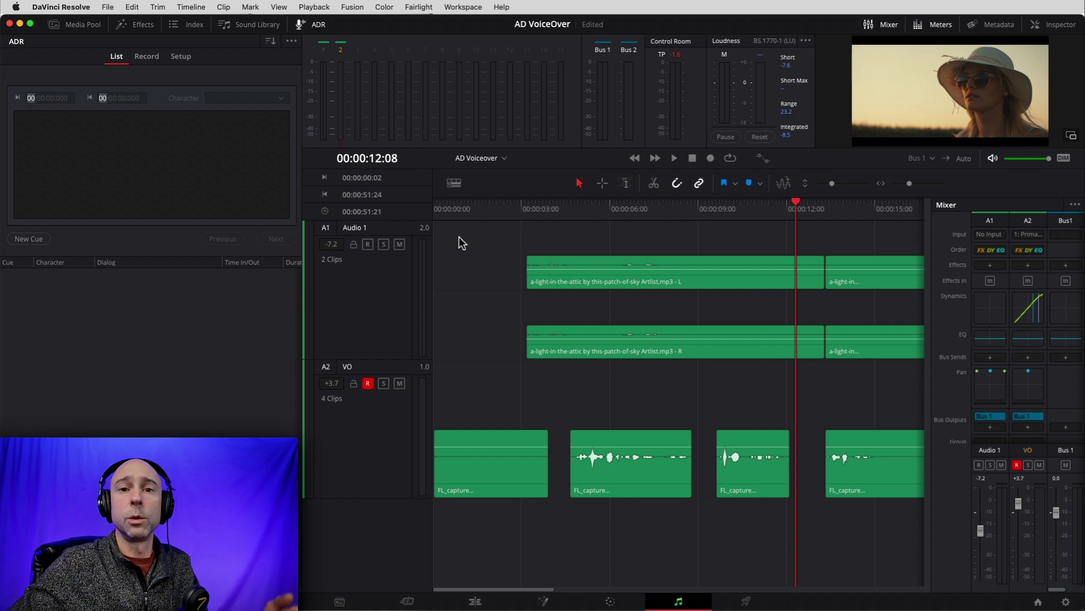
- Set an in point at 00:00:04:16 and an out point at 00:00:08:20 around the second clip on the VO track
{"action": "left_click", "coordinate": [569, 210]}
{"action": "left_click", "coordinate": [616, 472]}
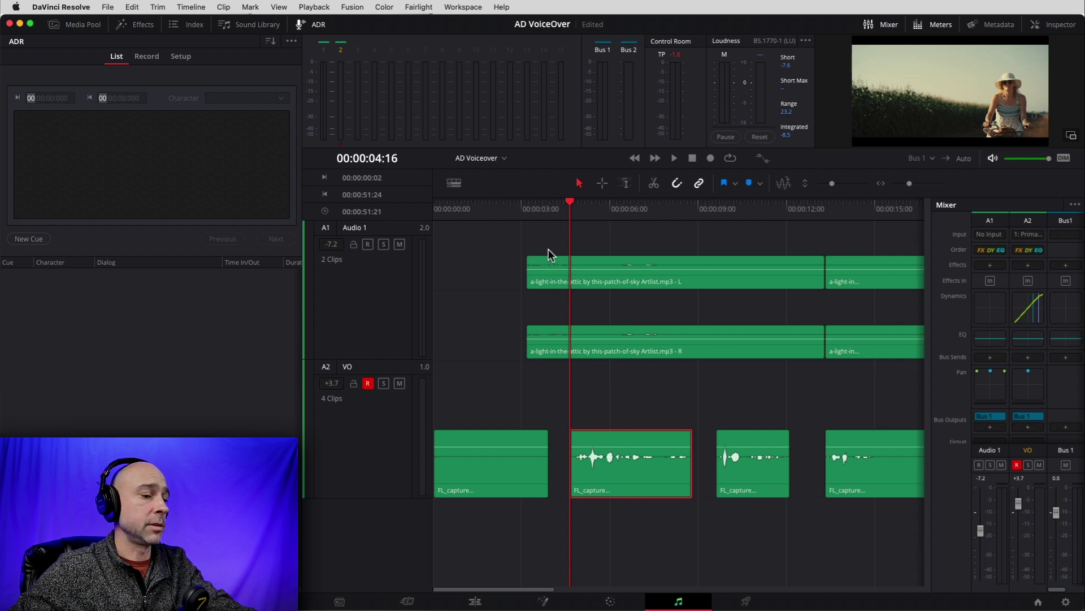
{"action": "key", "text": "i"}
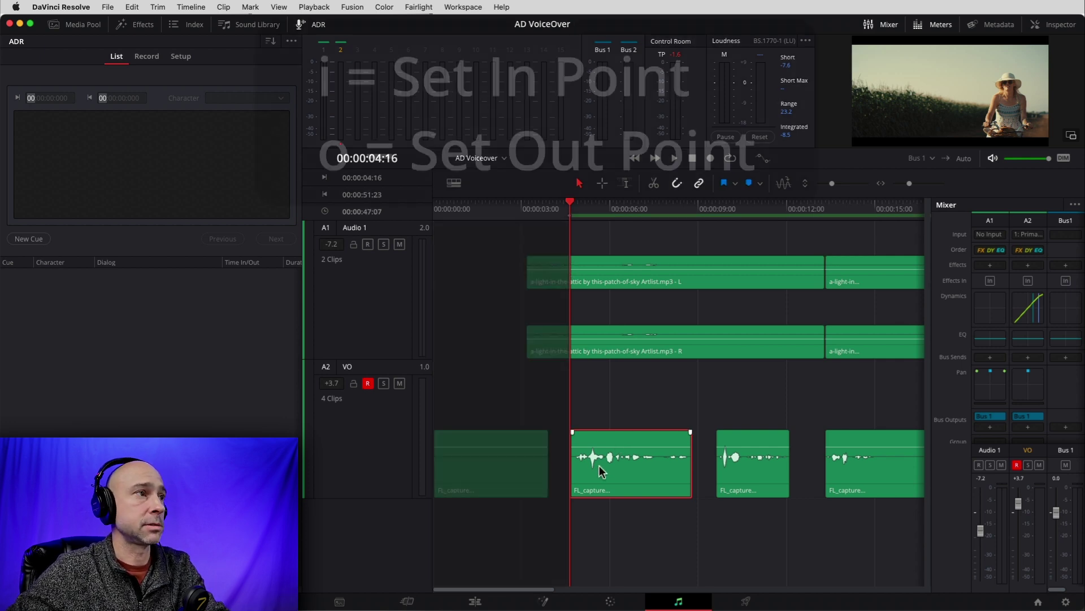
{"action": "left_click", "coordinate": [692, 213]}
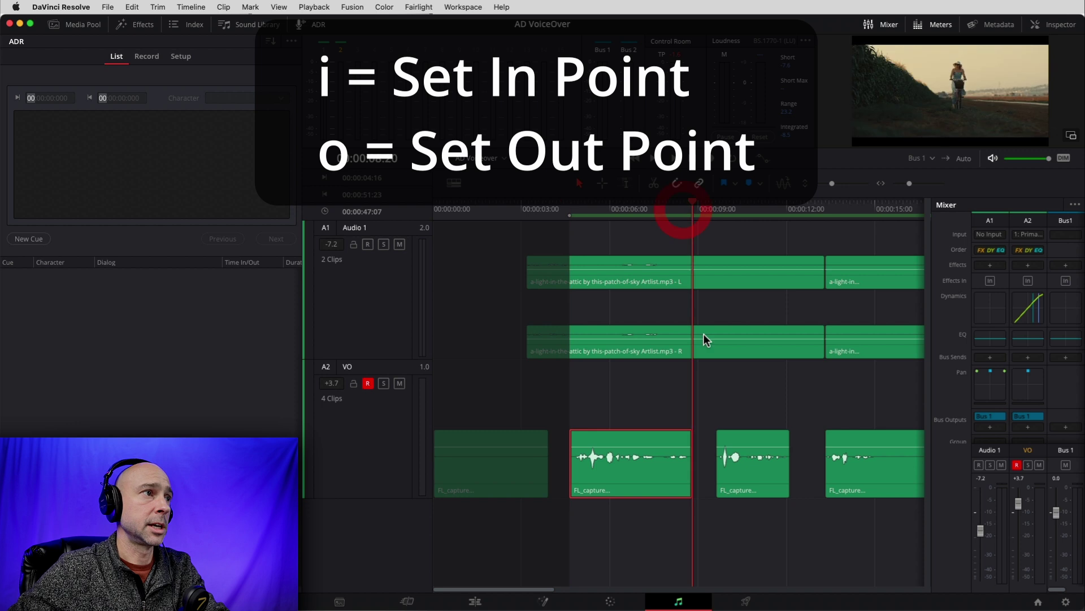
{"action": "key", "text": "o"}
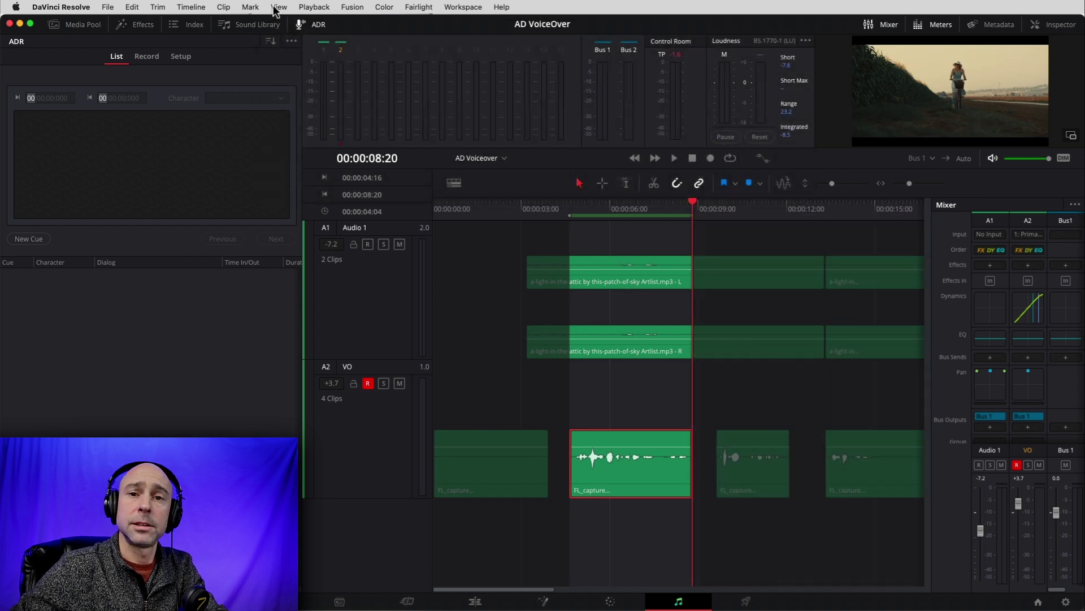
- Clear the timeline's in and out points
{"action": "left_click", "coordinate": [250, 7]}
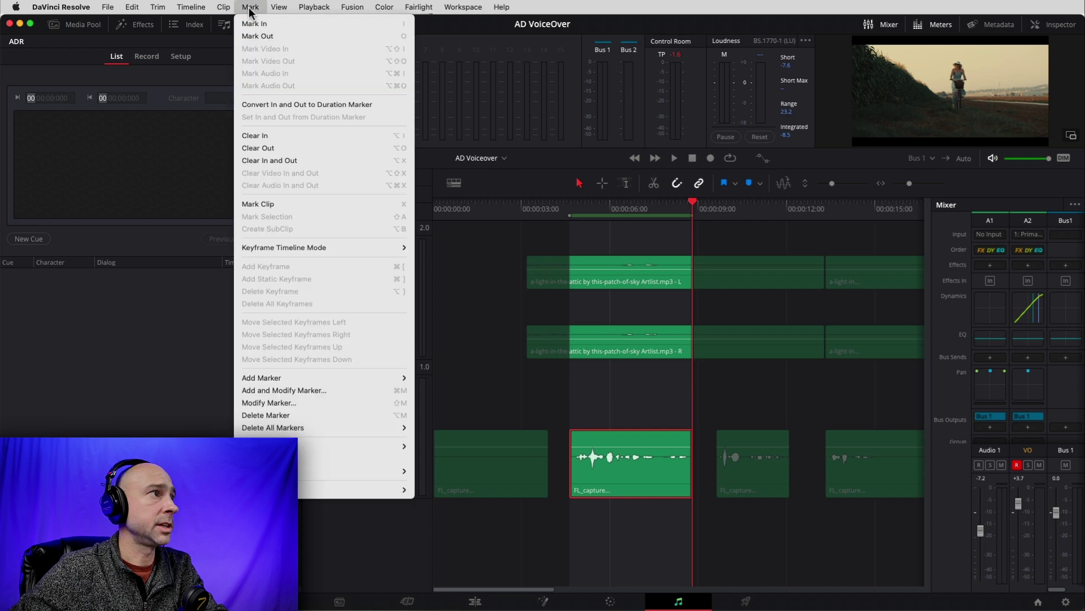
{"action": "left_click", "coordinate": [273, 161]}
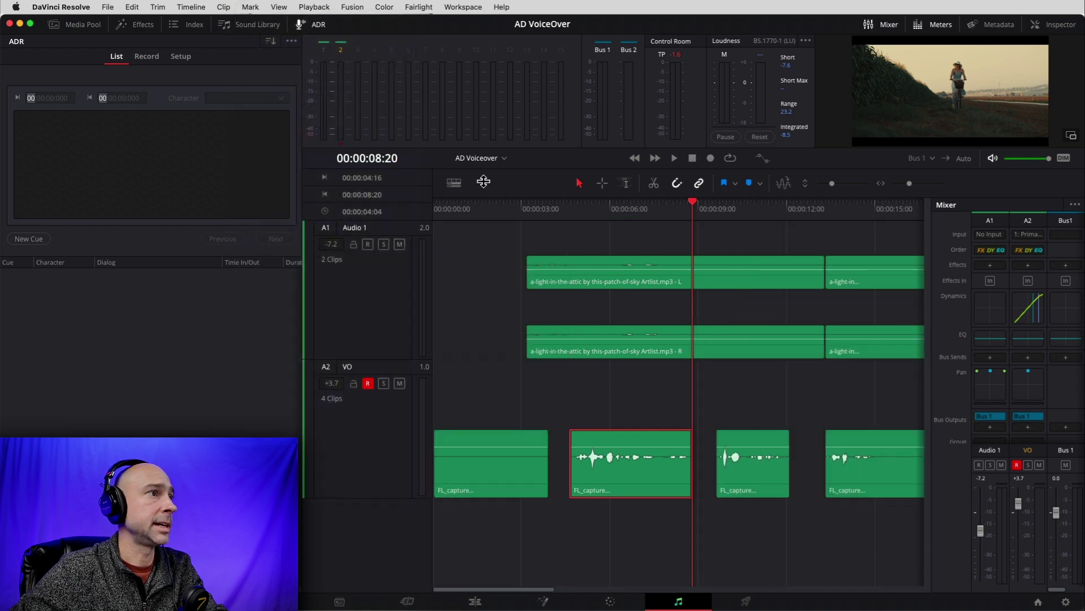
- Mark the second VO clip as the in-to-out range with Range Selection Mode, and return to the ADR cue list
{"action": "left_click", "coordinate": [603, 185]}
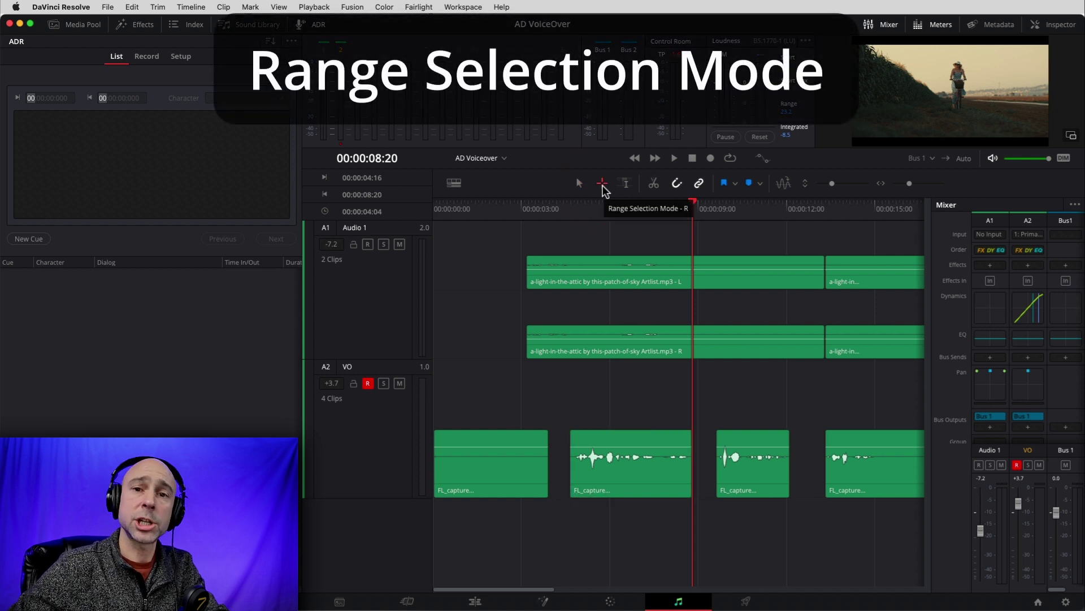
{"action": "left_click", "coordinate": [613, 472]}
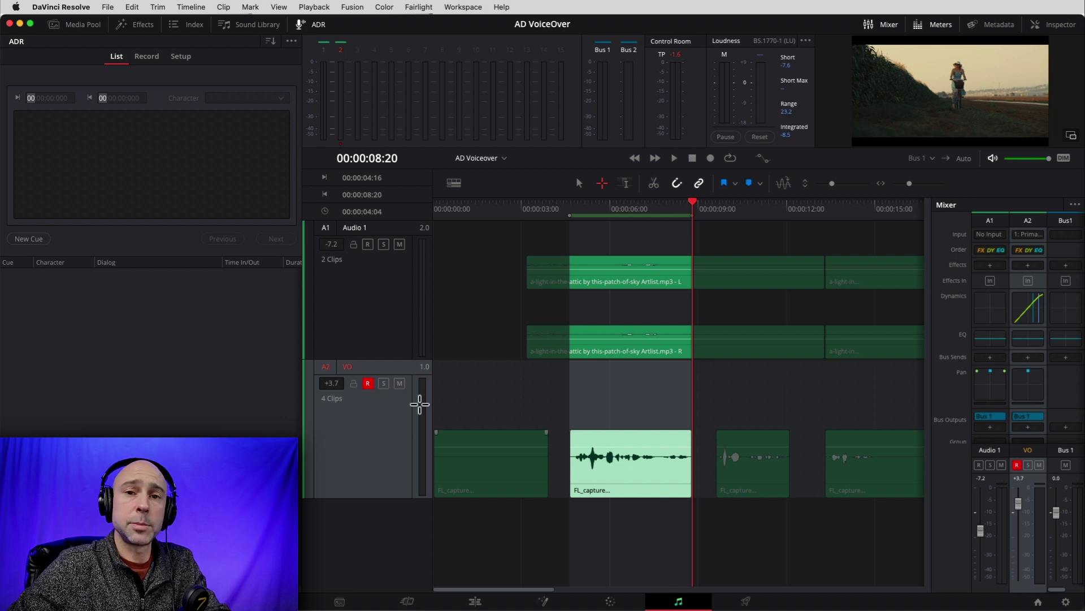
{"action": "left_click", "coordinate": [118, 57]}
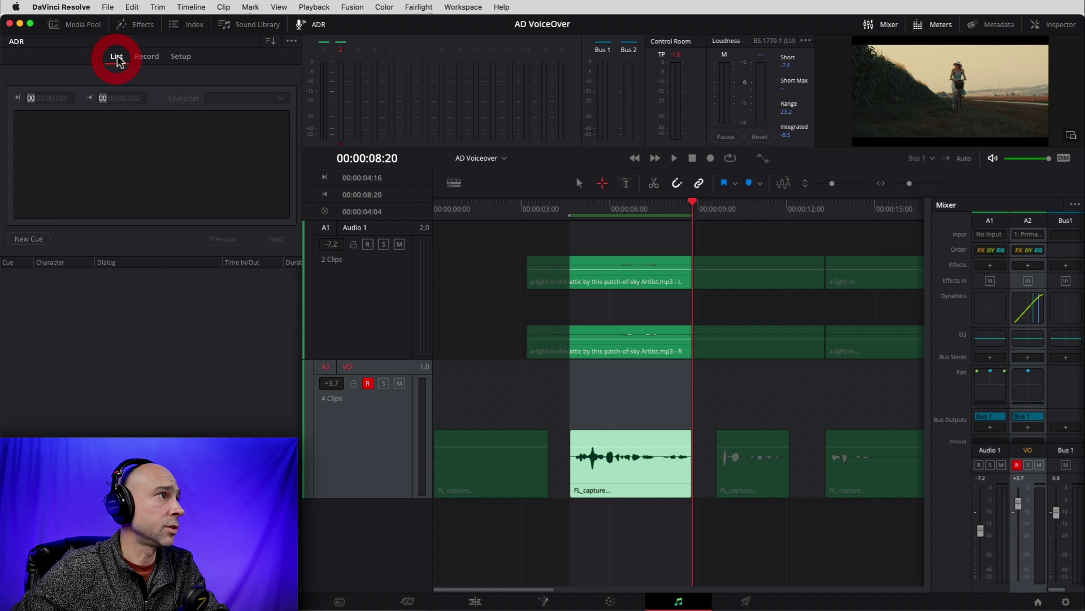
- Create a new ADR cue from the marked range, widen the cue list to show durations, and assign the available character
{"action": "left_click", "coordinate": [34, 240]}
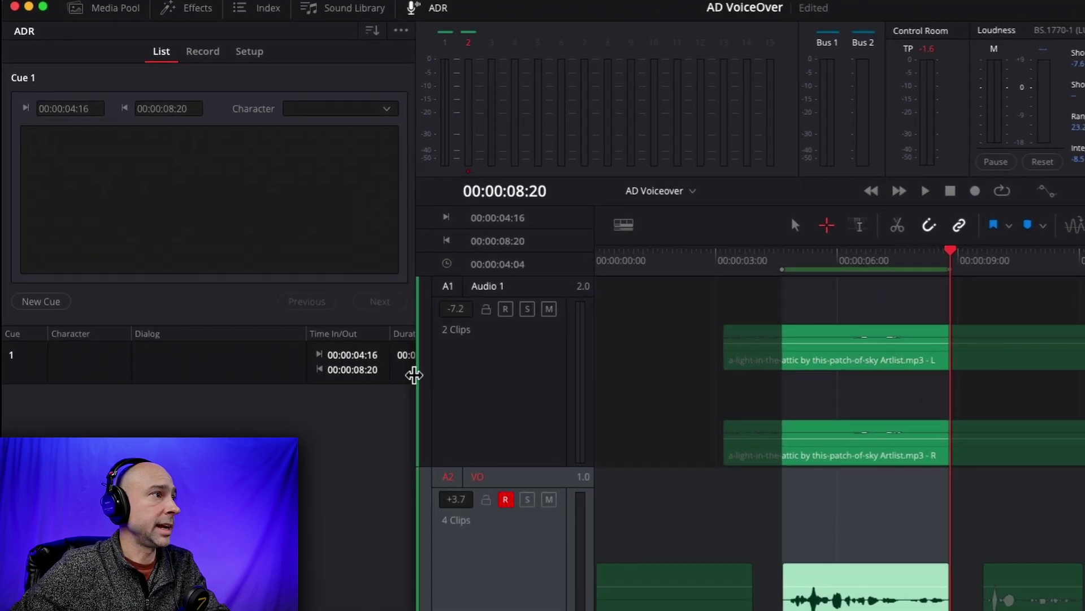
{"action": "left_click_drag", "start_coordinate": [422, 373], "coordinate": [507, 376]}
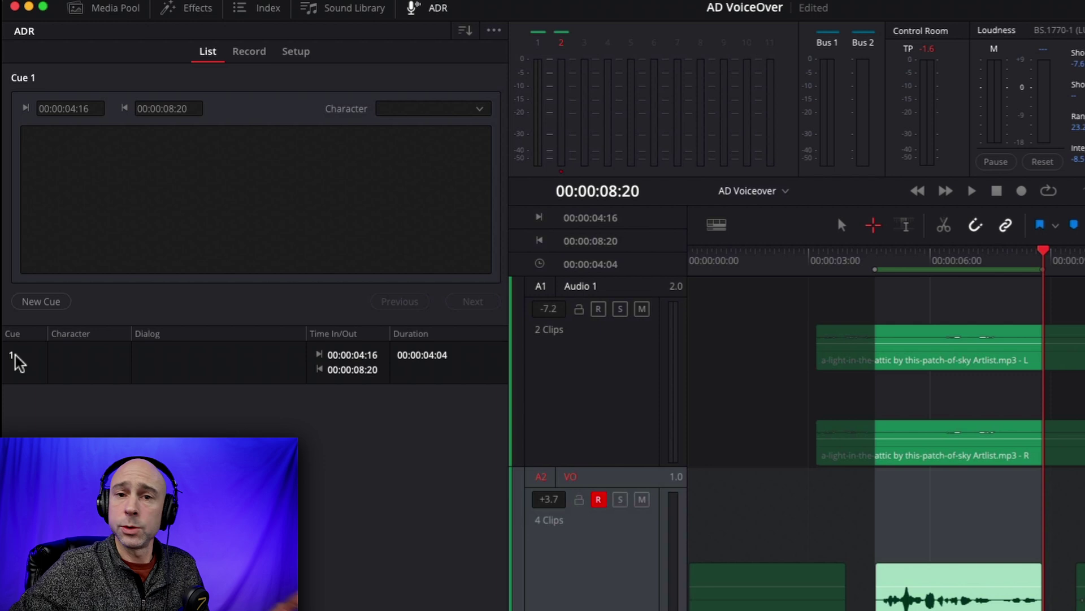
{"action": "left_click", "coordinate": [70, 358]}
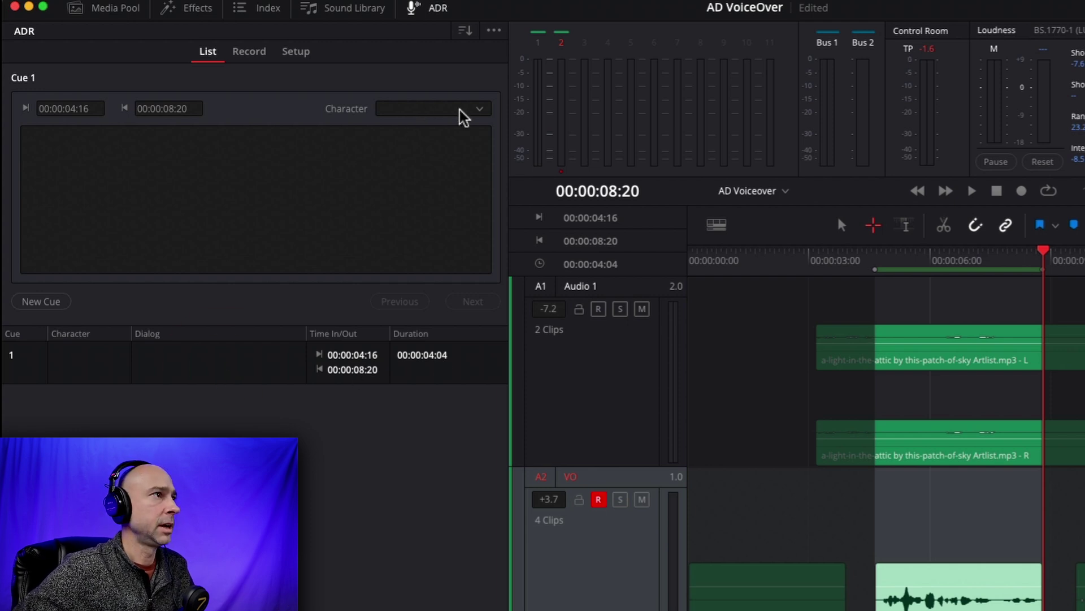
{"action": "left_click", "coordinate": [480, 112]}
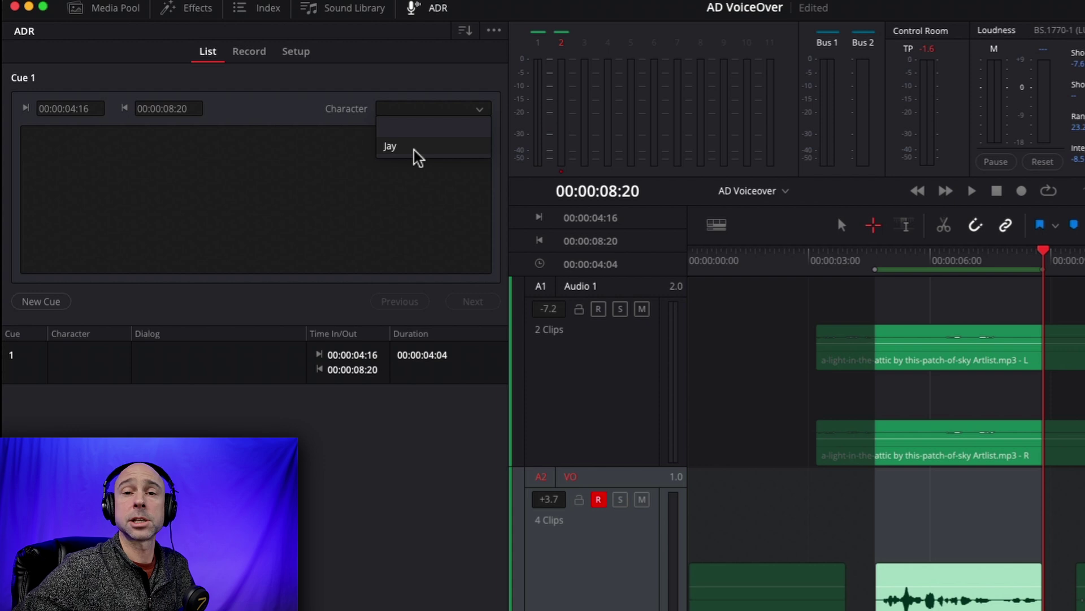
{"action": "left_click", "coordinate": [413, 148]}
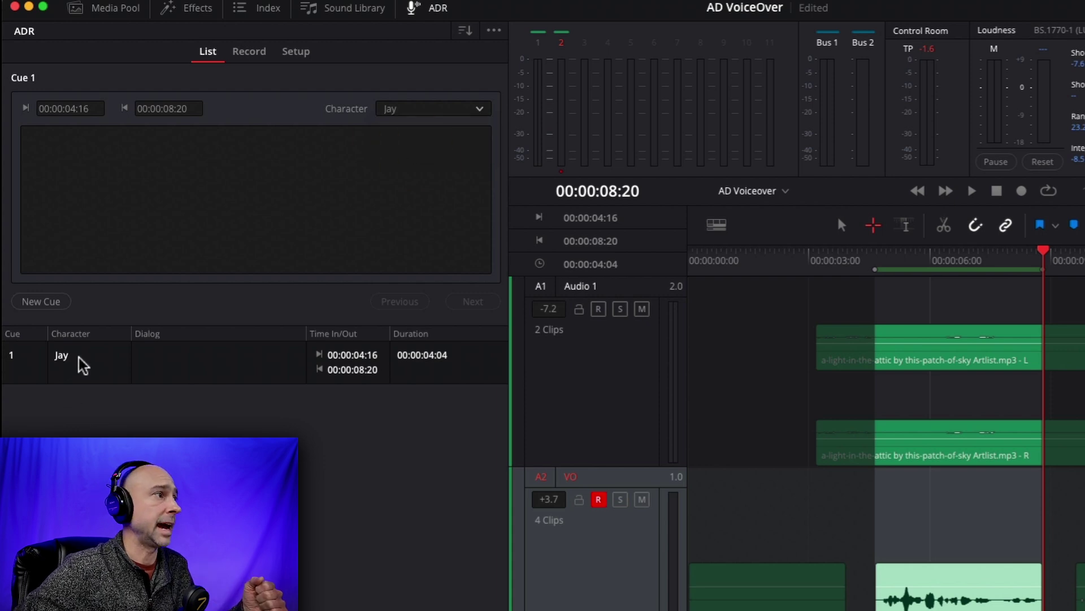
- Enter the dialog "Riding a red bike Down a Dirt Road a woman comes toward you." for cue 1 and select it for recording
{"action": "left_click", "coordinate": [185, 368]}
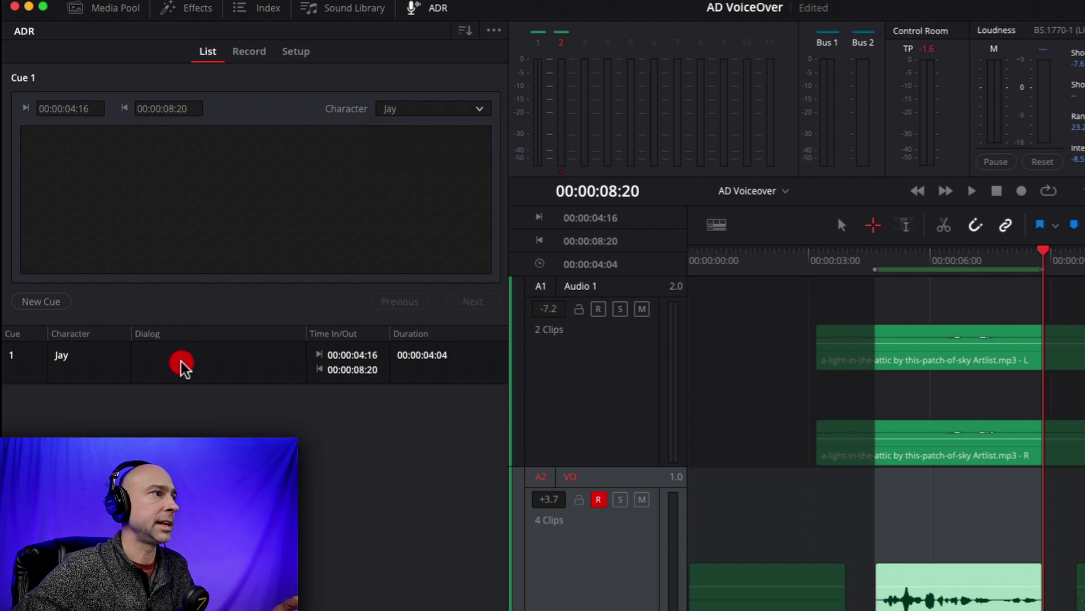
{"action": "left_click", "coordinate": [182, 366]}
{"action": "left_click", "coordinate": [166, 208]}
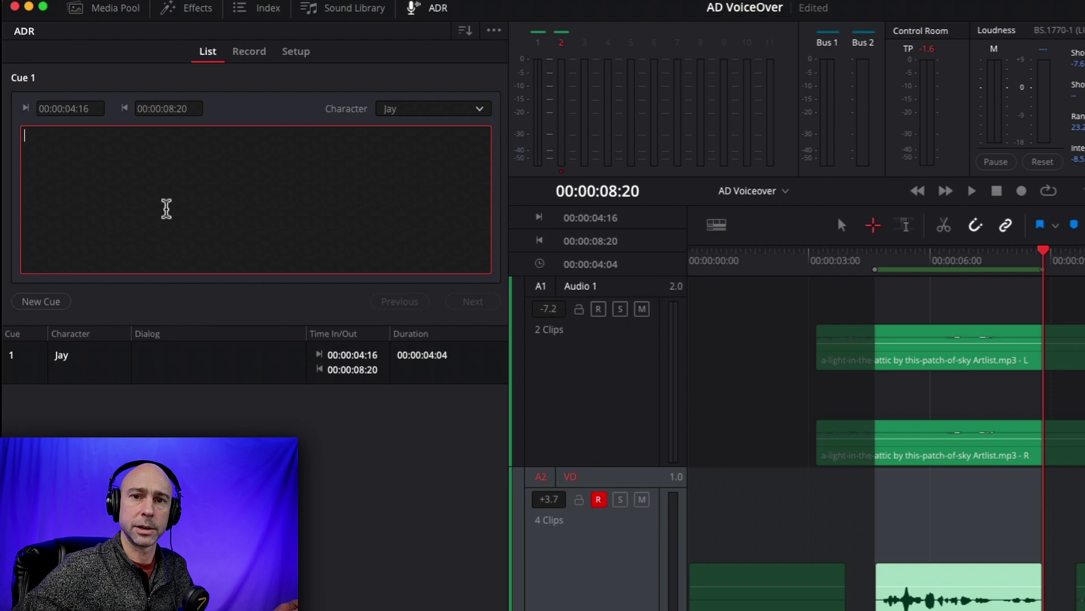
{"action": "type", "text": "Riding a red bike Down a Dirt Road a woman comes toward you."}
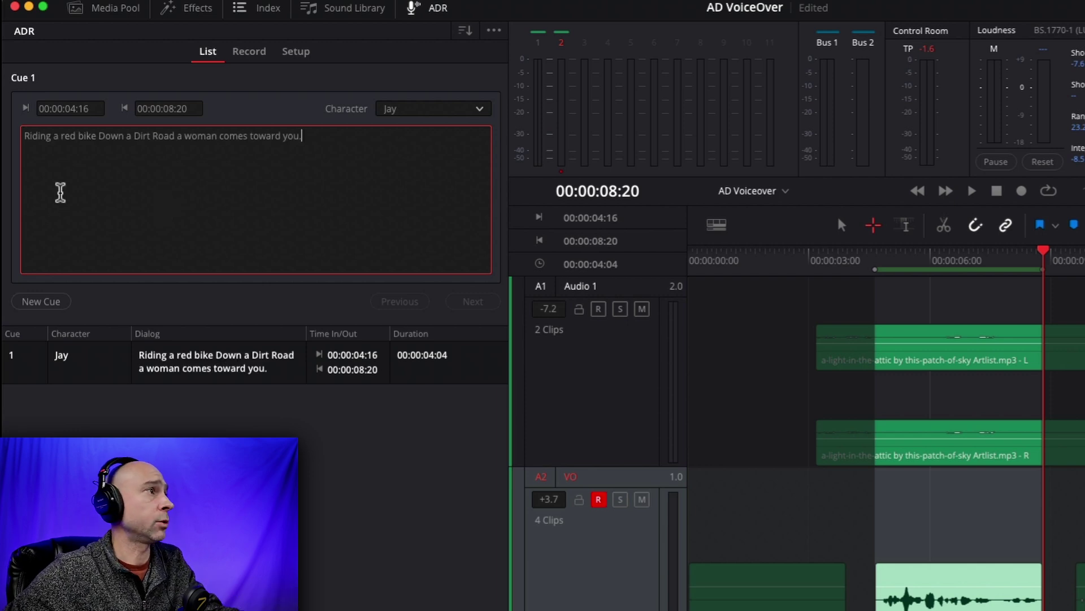
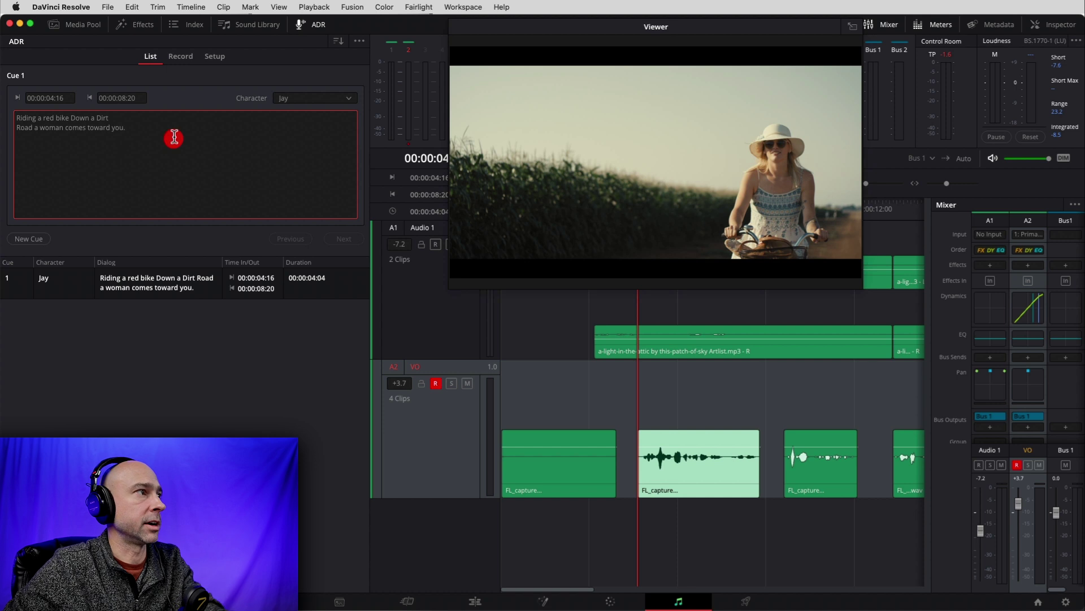
{"action": "left_click", "coordinate": [181, 56]}
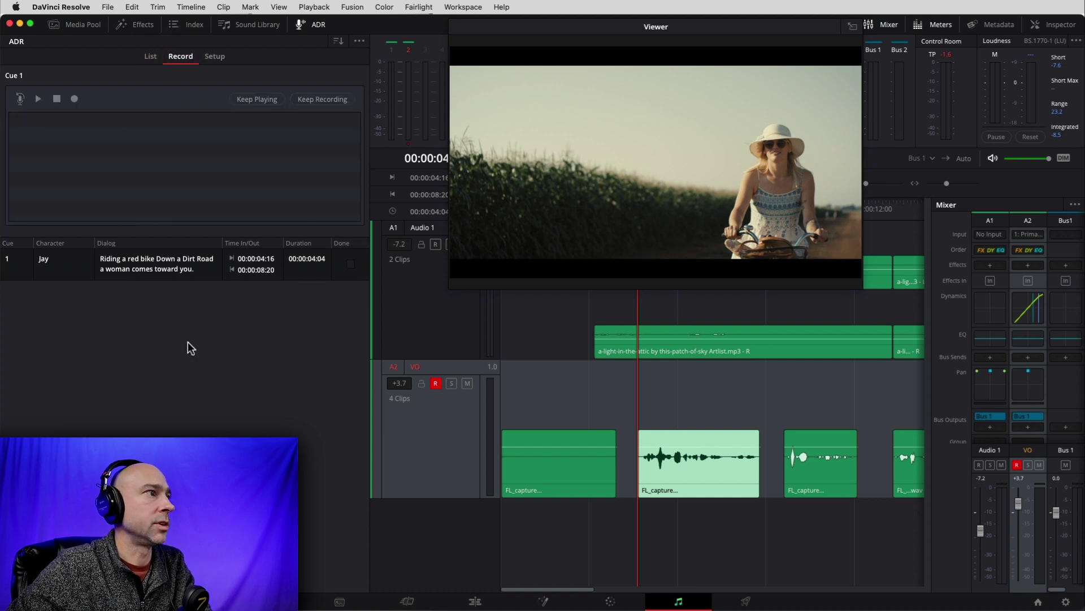
{"action": "left_click", "coordinate": [195, 277]}
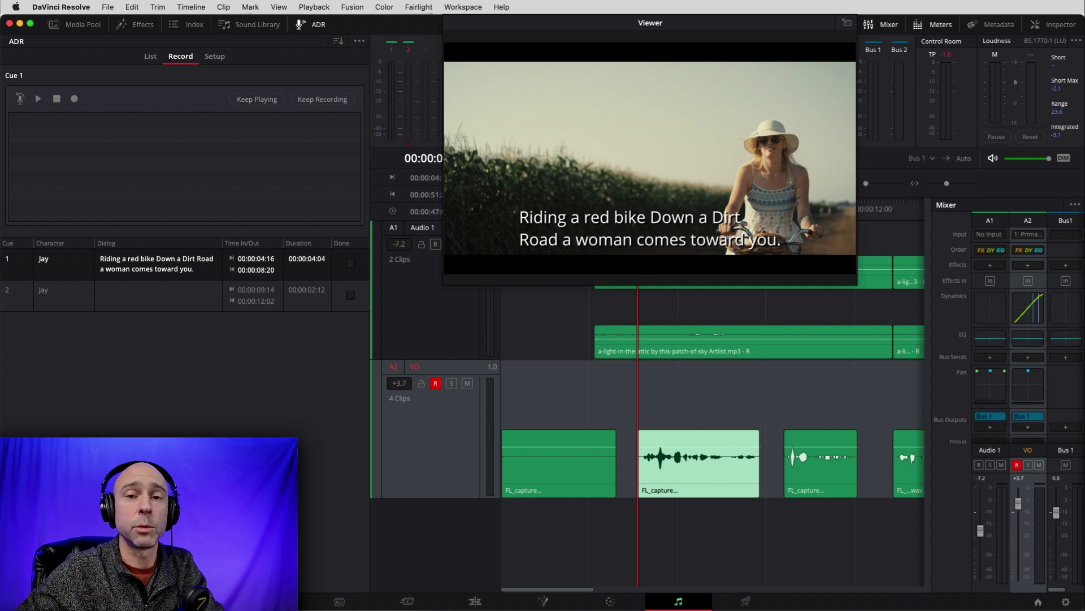
- Turn the audio track layers display off and back on
{"action": "left_click", "coordinate": [279, 8]}
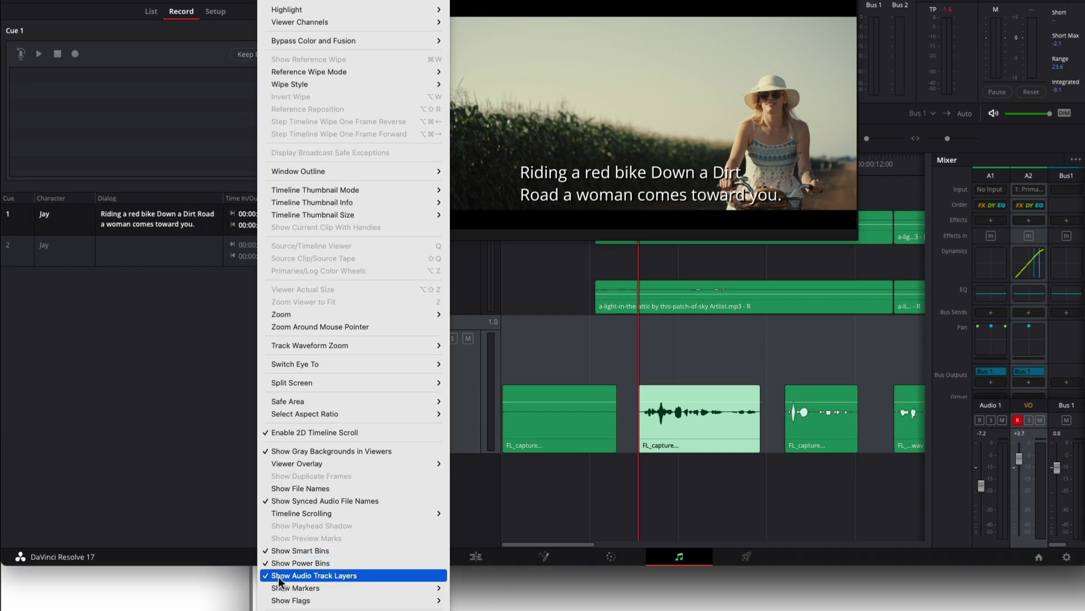
{"action": "left_click", "coordinate": [317, 575]}
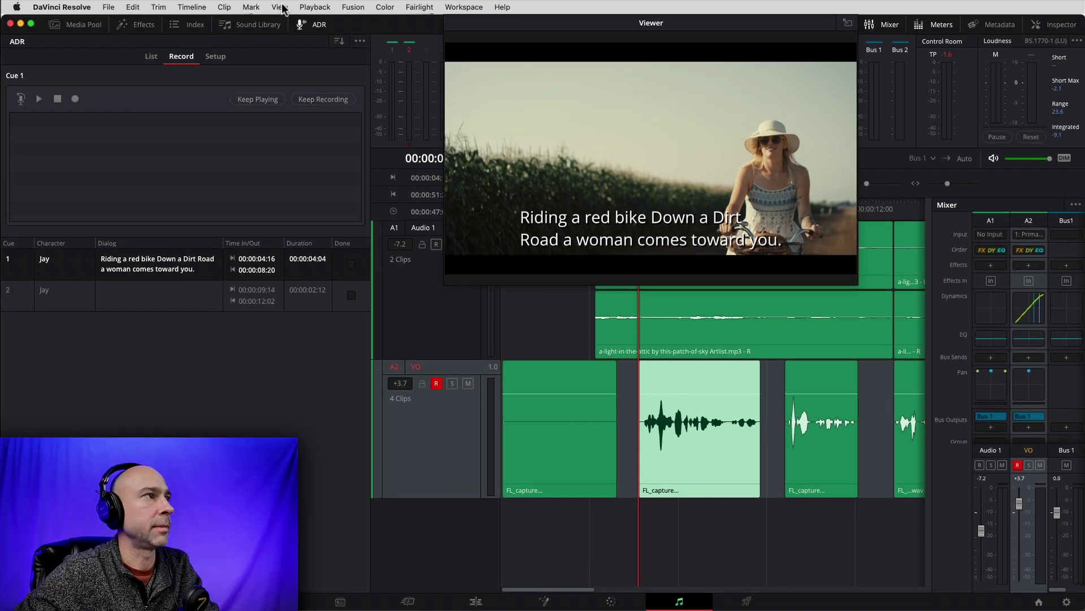
{"action": "left_click", "coordinate": [280, 7]}
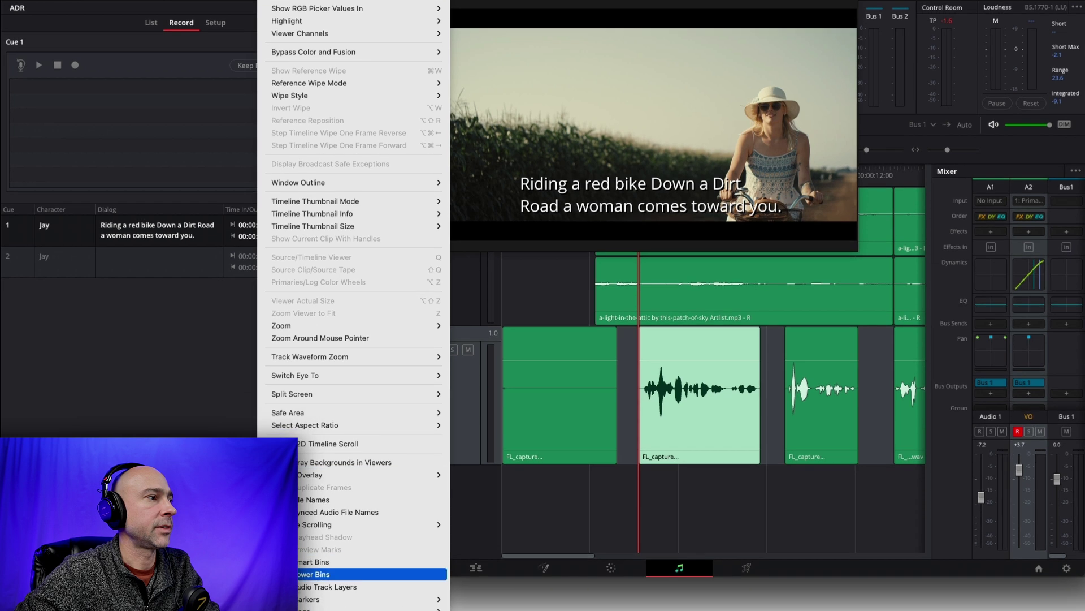
{"action": "left_click", "coordinate": [316, 575]}
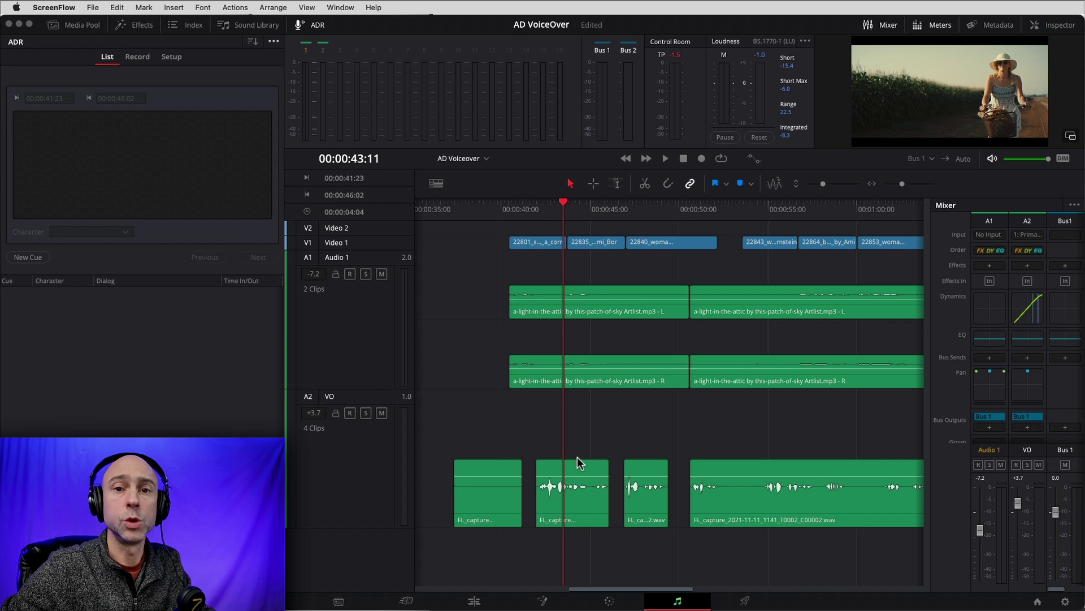
- Play the second VO clip from its start, around 00:00:41:22, to hear the line that needs replacing
{"action": "left_click", "coordinate": [585, 504]}
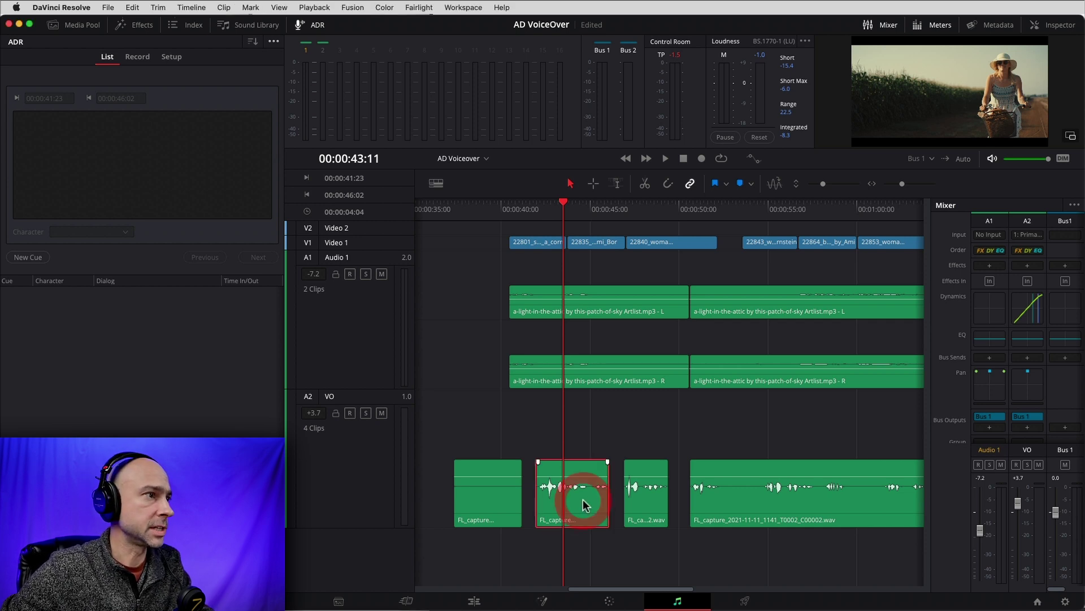
{"action": "left_click", "coordinate": [540, 211]}
{"action": "left_click", "coordinate": [534, 210]}
{"action": "left_click", "coordinate": [534, 210]}
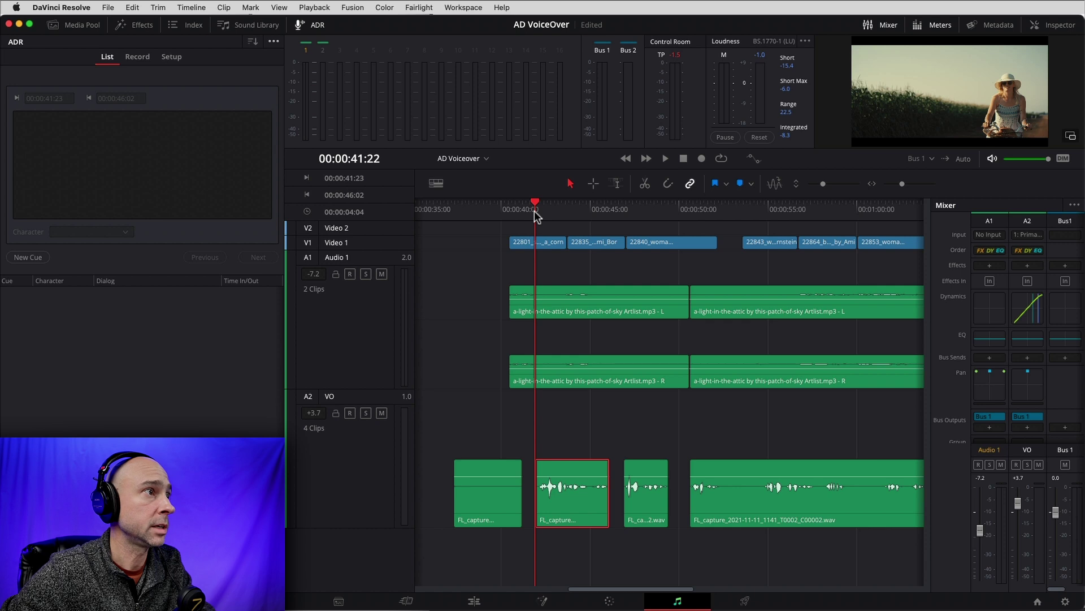
{"action": "key", "text": "space"}
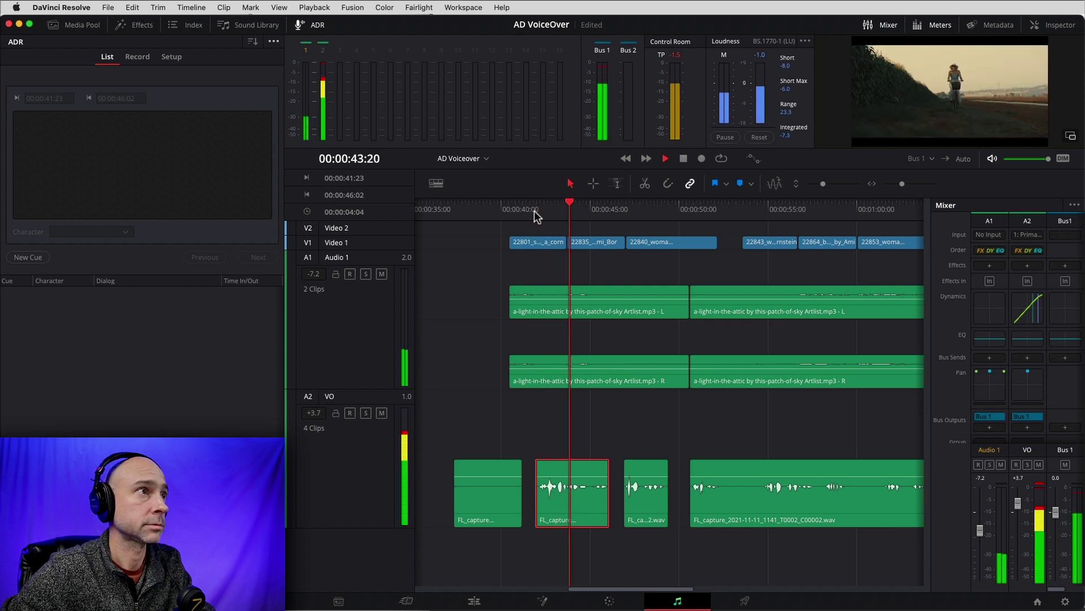
{"action": "key", "text": "space"}
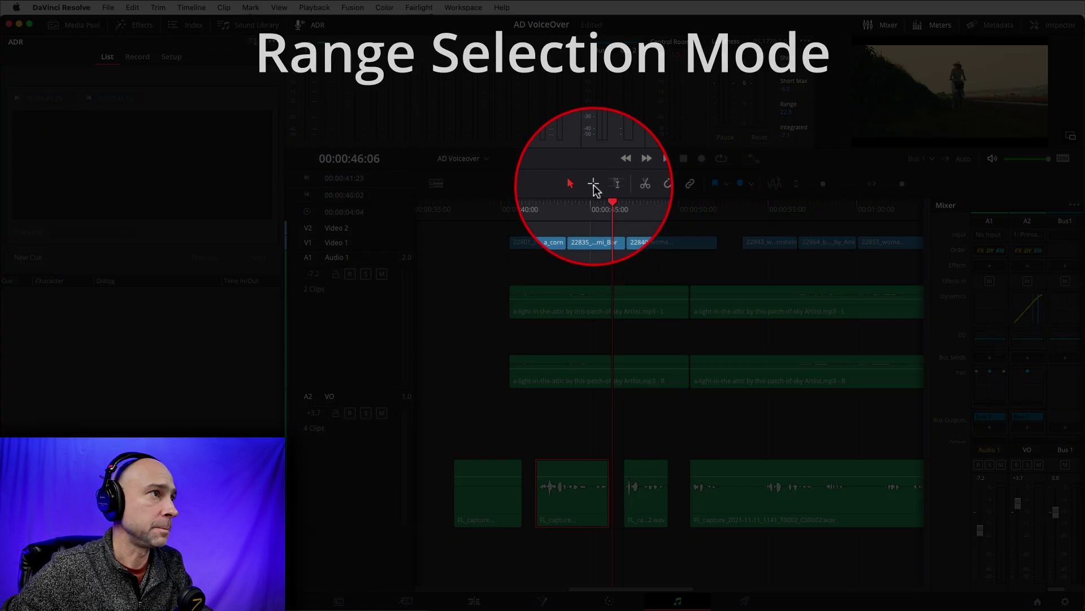
- Mark the second VO clip as the in-to-out range with Range Selection Mode and show the ADR cue list
{"action": "left_click", "coordinate": [593, 184]}
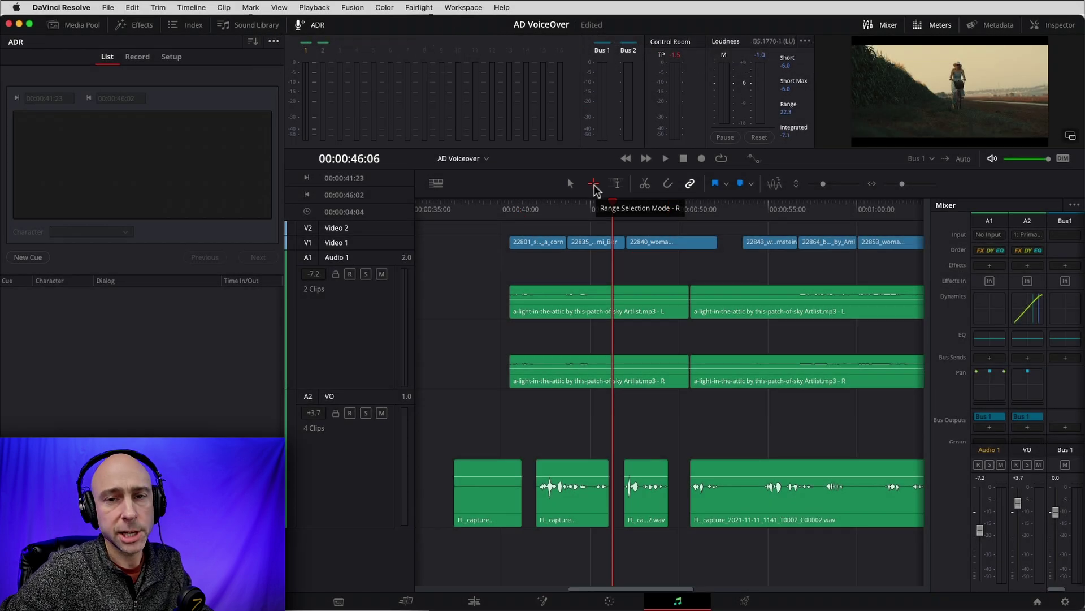
{"action": "left_click", "coordinate": [561, 503]}
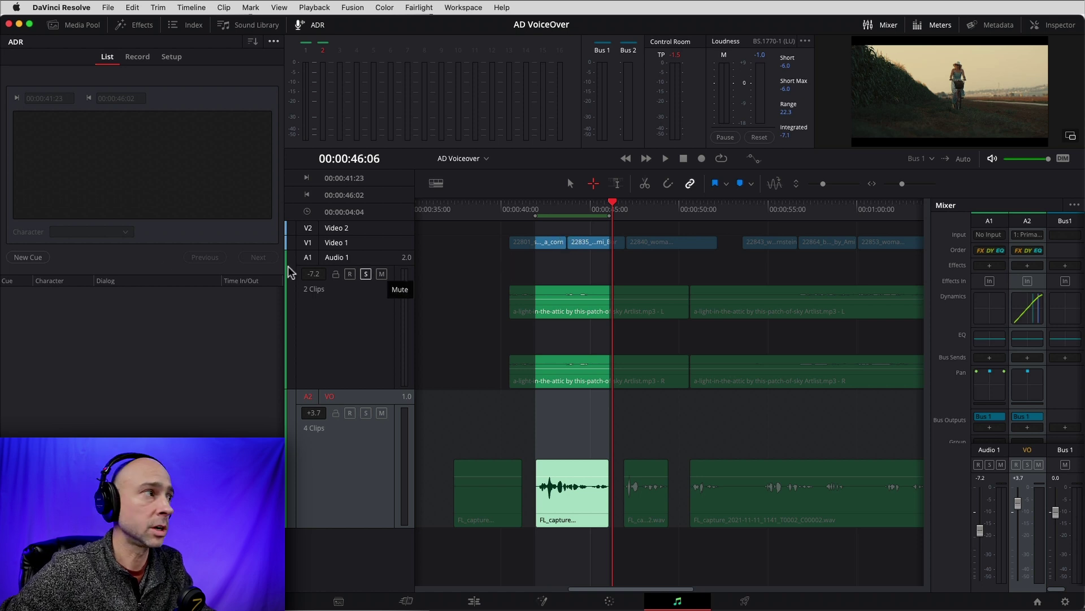
{"action": "left_click", "coordinate": [106, 57]}
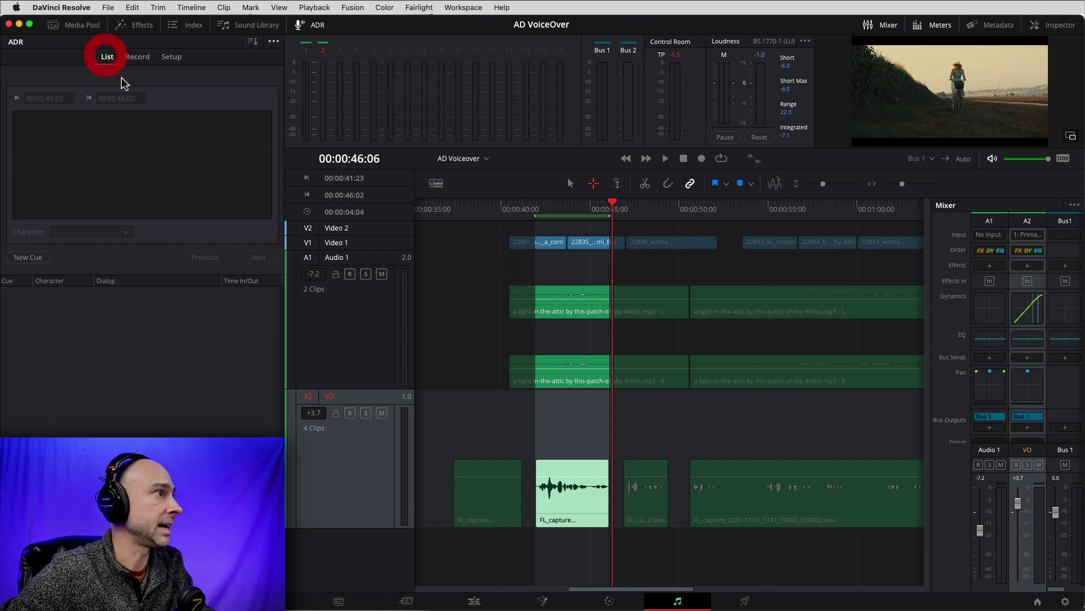
- Create a new ADR cue from 00:00:41:23 to 00:00:46:02, leaving its character blank
{"action": "left_click", "coordinate": [29, 259]}
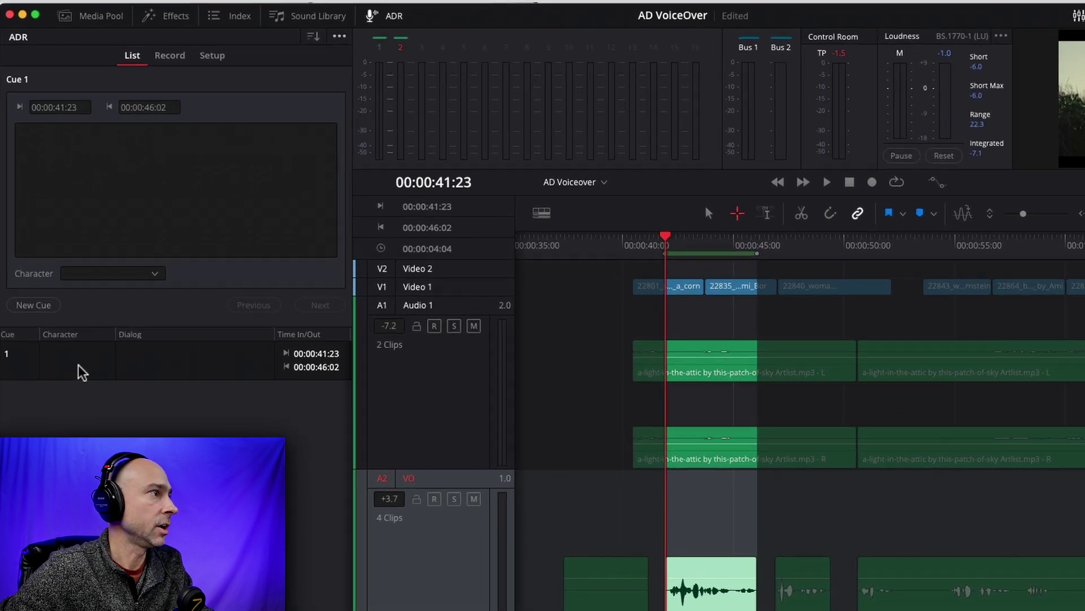
{"action": "left_click", "coordinate": [60, 308]}
{"action": "left_click", "coordinate": [72, 381]}
{"action": "left_click", "coordinate": [65, 385]}
{"action": "left_click", "coordinate": [132, 291]}
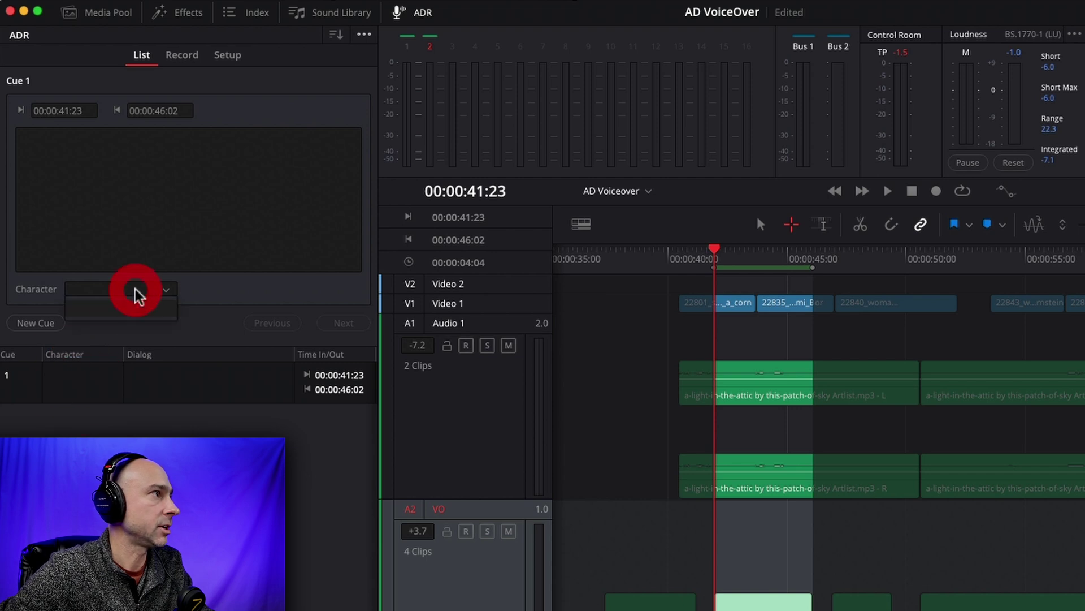
{"action": "left_click", "coordinate": [132, 292]}
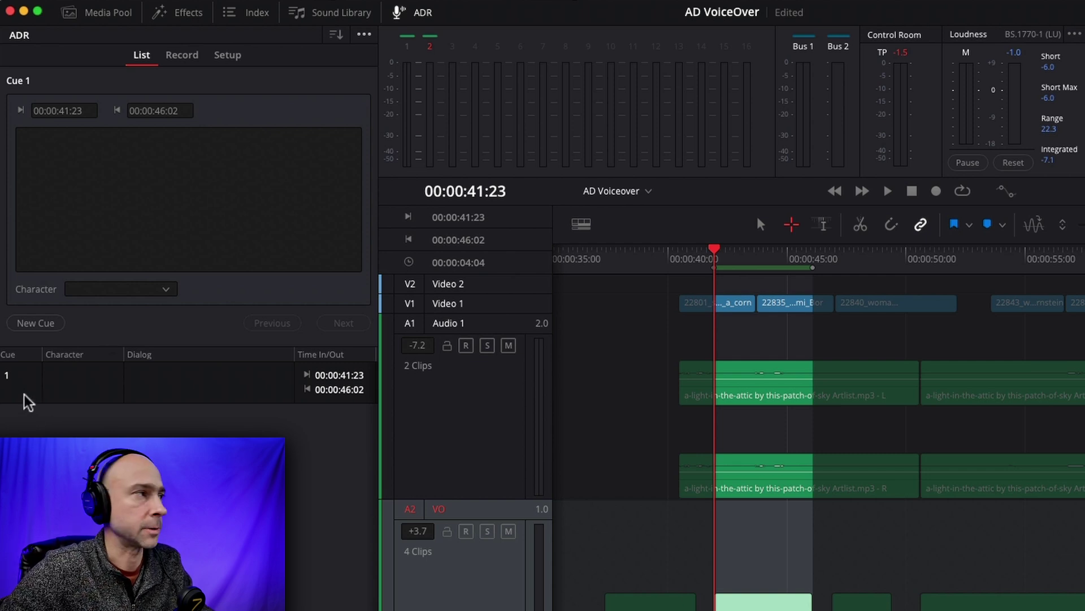
- Enter the cue's dialog as "A woman is riding her red bike down a dirt road next to a corn field."
{"action": "left_click", "coordinate": [73, 385]}
{"action": "left_click", "coordinate": [171, 389]}
{"action": "left_click", "coordinate": [172, 388]}
{"action": "left_click", "coordinate": [171, 389]}
{"action": "left_click", "coordinate": [167, 204]}
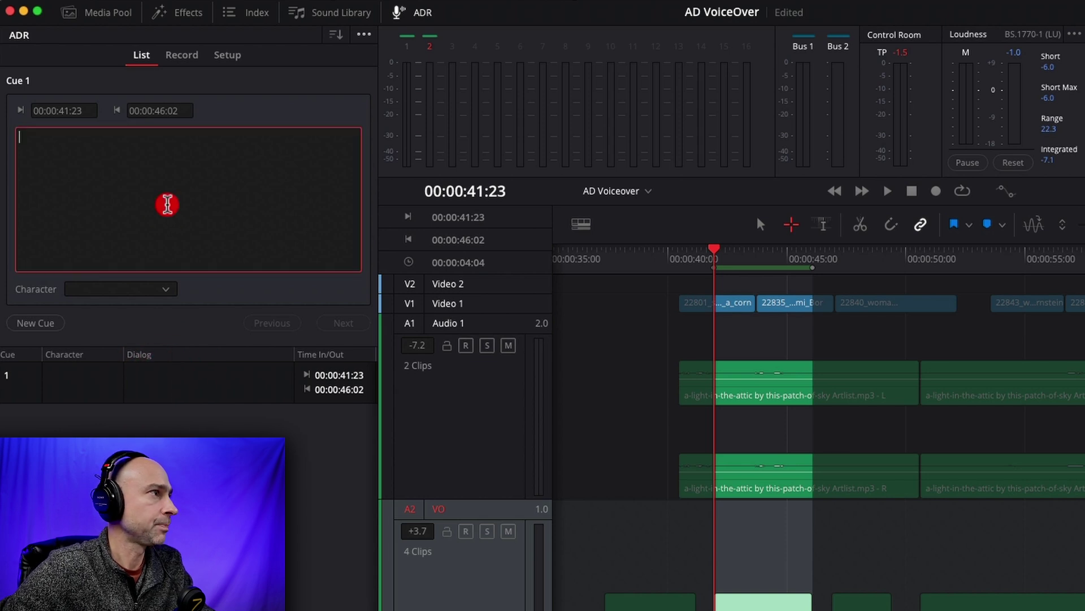
{"action": "key", "text": "Escape"}
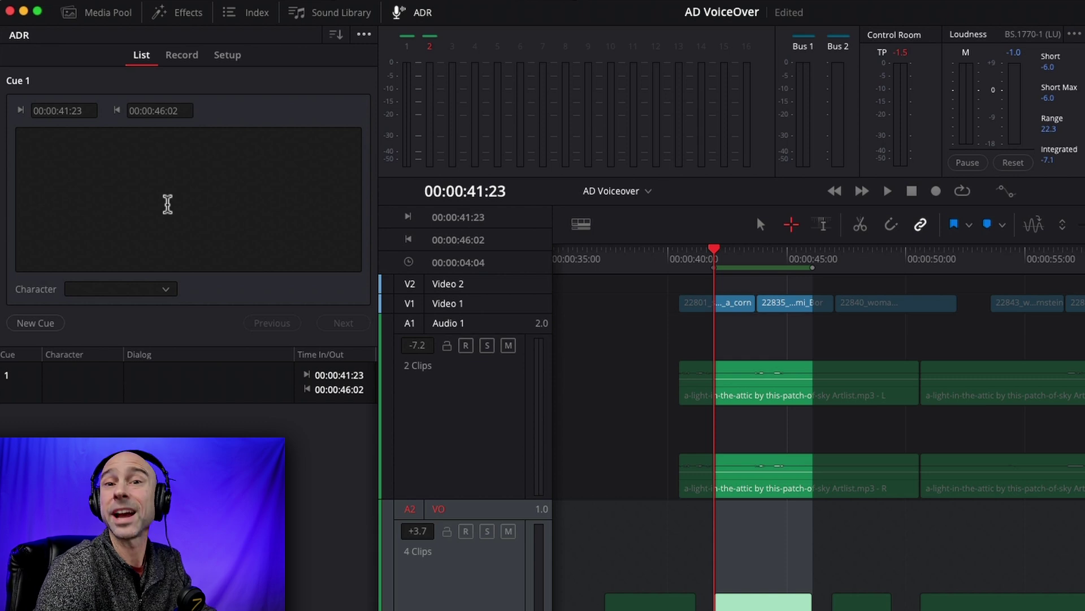
{"action": "left_click", "coordinate": [240, 183]}
{"action": "type", "text": "A woman is riding her red bike down a dirt road next to a corn field."}
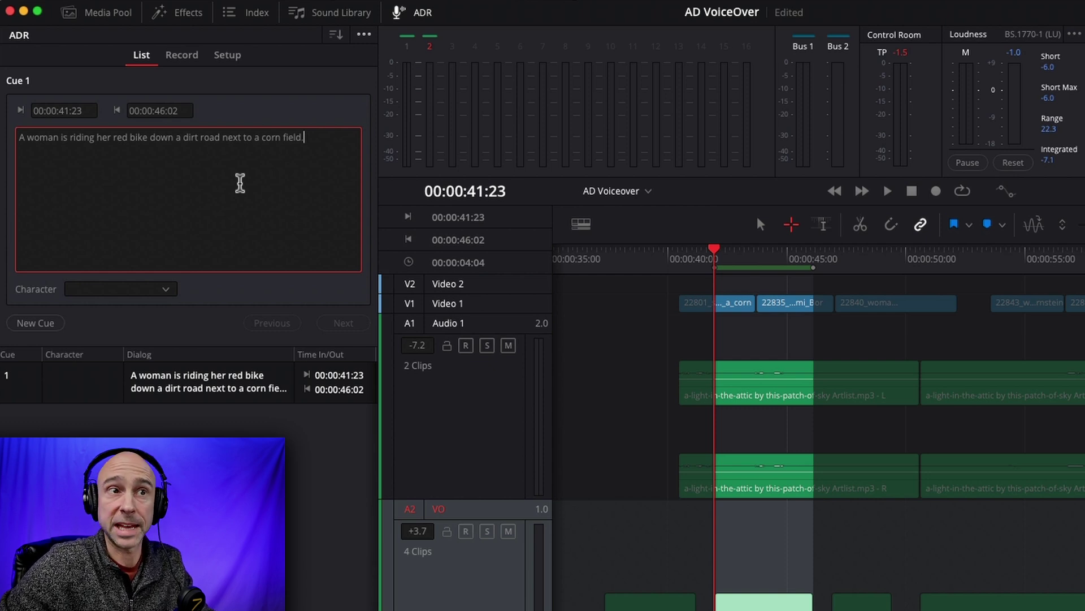
{"action": "left_click", "coordinate": [201, 444]}
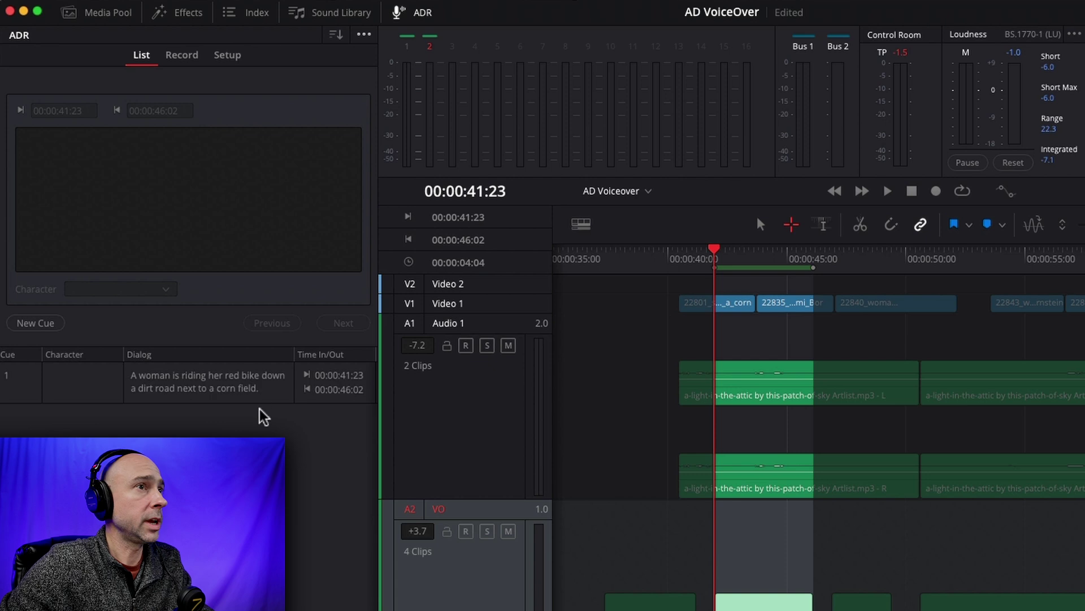
- Select cue 1 in the ADR recording view and rehearse it against the picture
{"action": "left_click", "coordinate": [184, 57]}
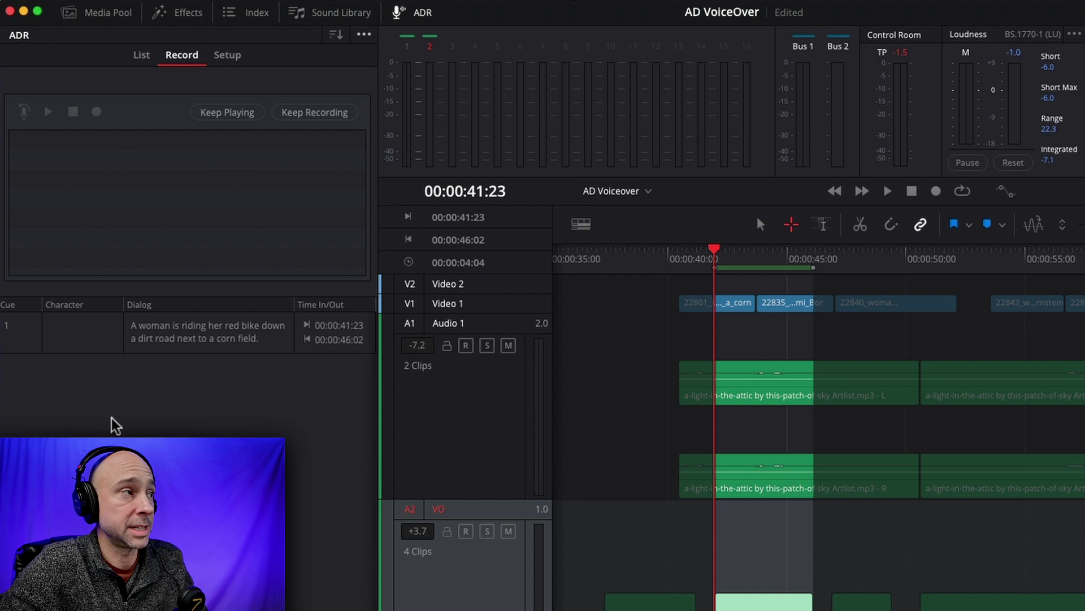
{"action": "left_click", "coordinate": [164, 351]}
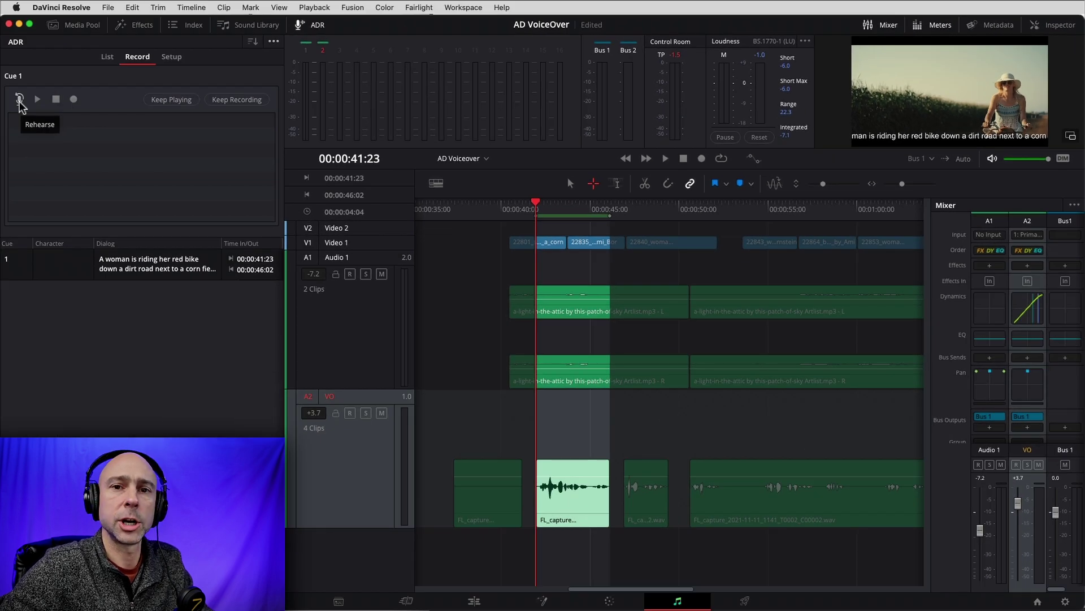
{"action": "left_click", "coordinate": [19, 100]}
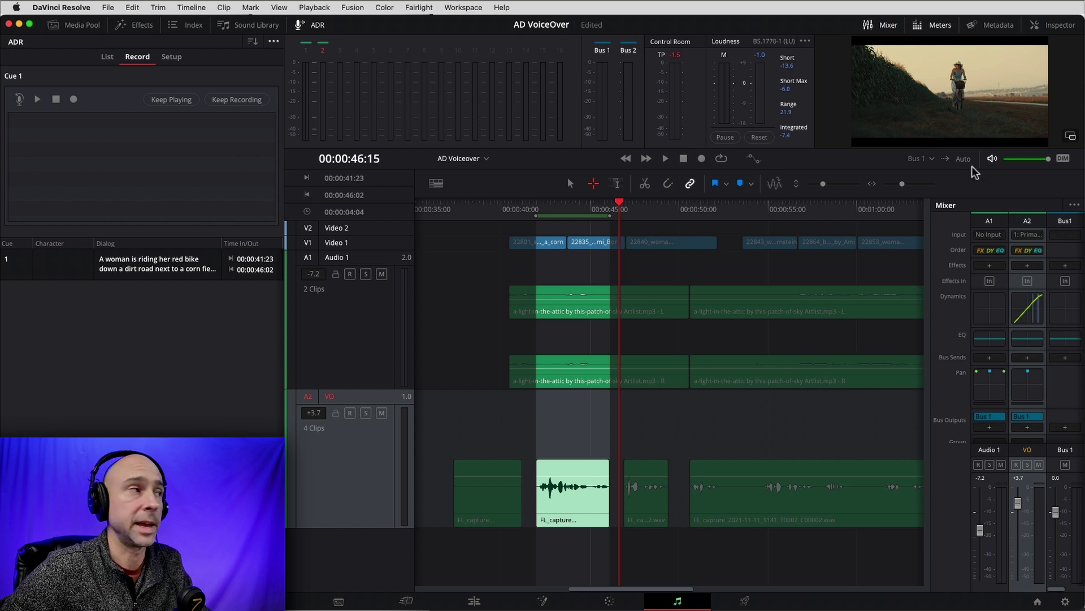
{"action": "left_click", "coordinate": [169, 315]}
- Split cue 1's dialog onto two lines, breaking it after "A woman is riding her red bike down"
{"action": "left_click", "coordinate": [107, 57]}
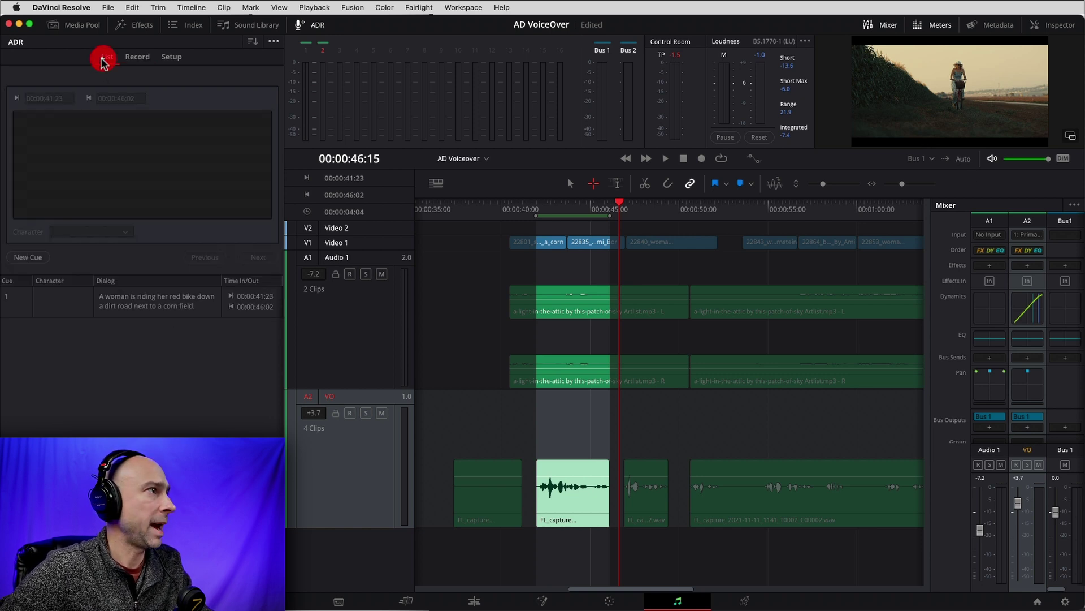
{"action": "left_click", "coordinate": [131, 313]}
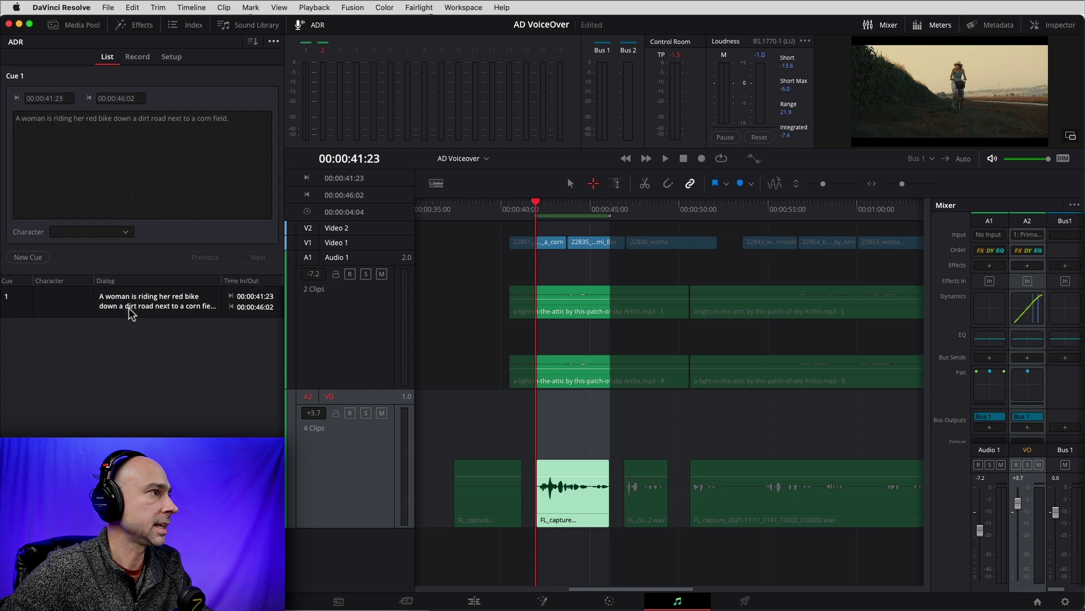
{"action": "left_click", "coordinate": [132, 118]}
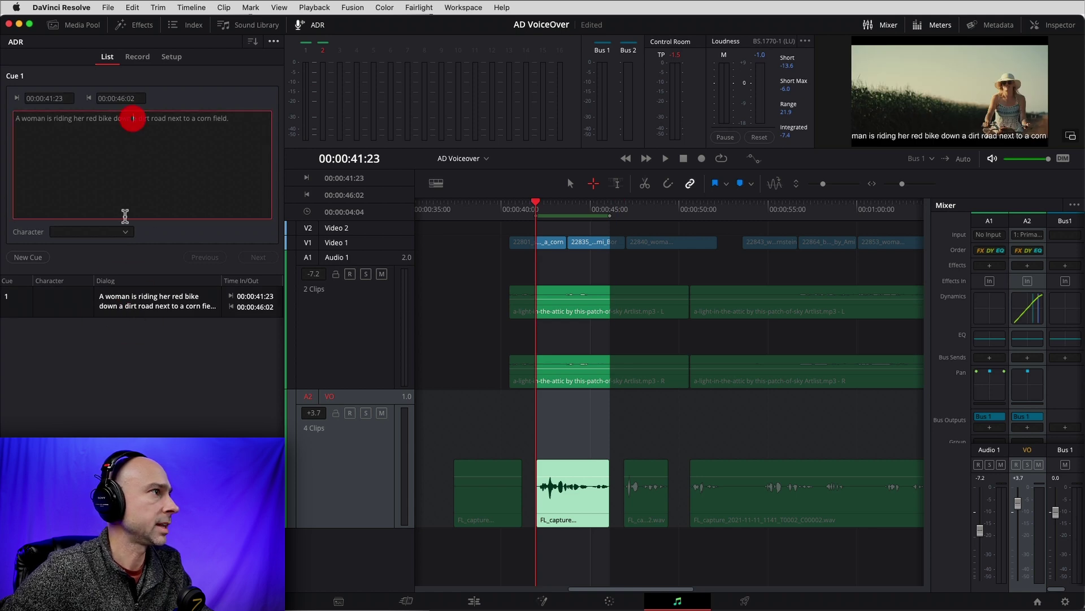
{"action": "key", "text": "Return"}
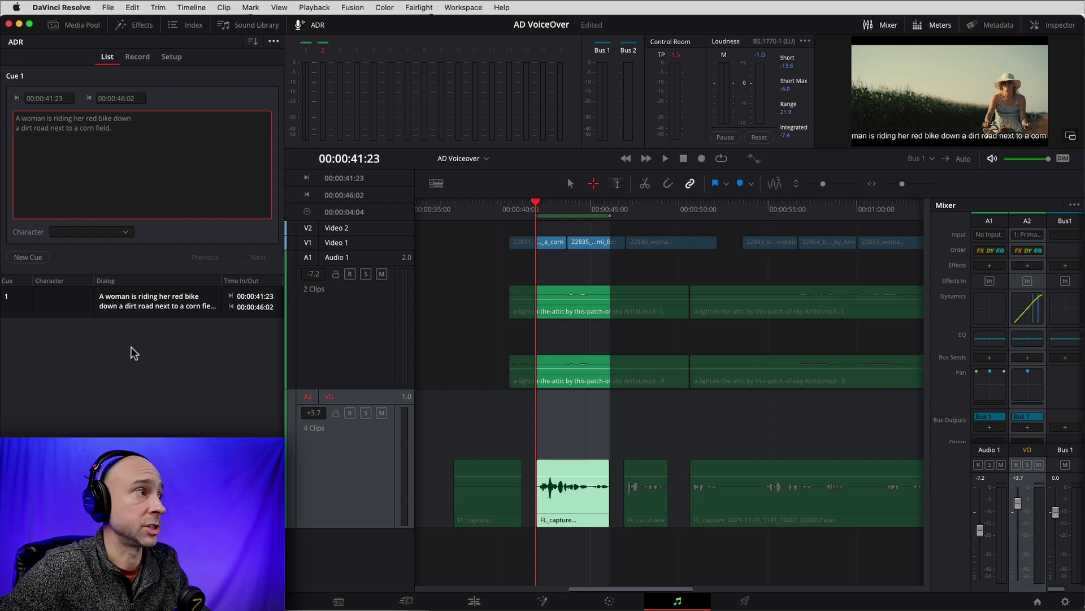
{"action": "left_click", "coordinate": [140, 307]}
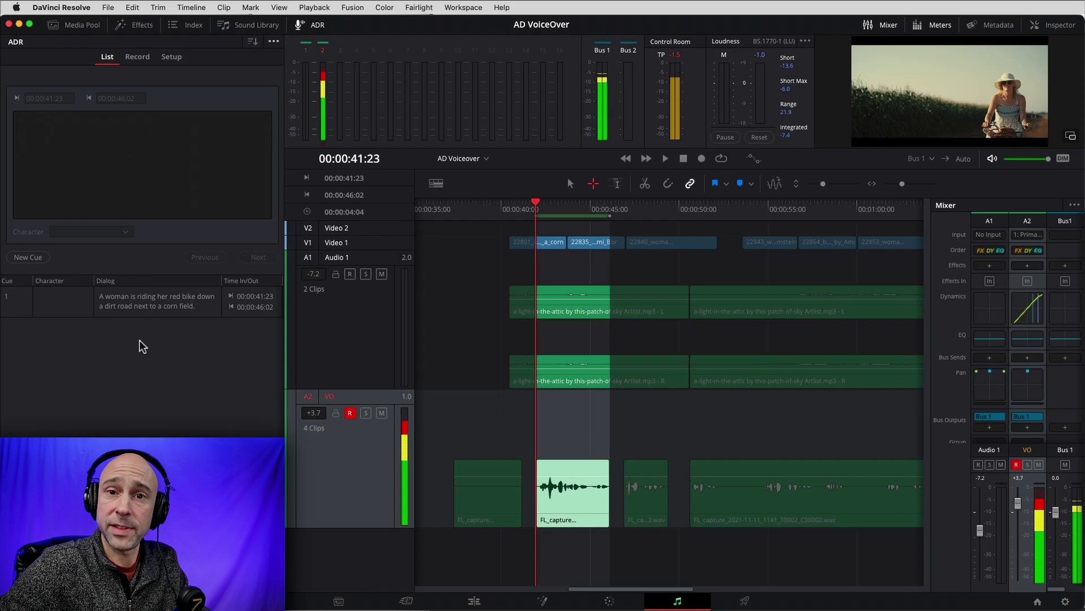
- Return to the ADR recording view and float the viewer in its own enlarged window above the timeline
{"action": "left_click", "coordinate": [137, 56]}
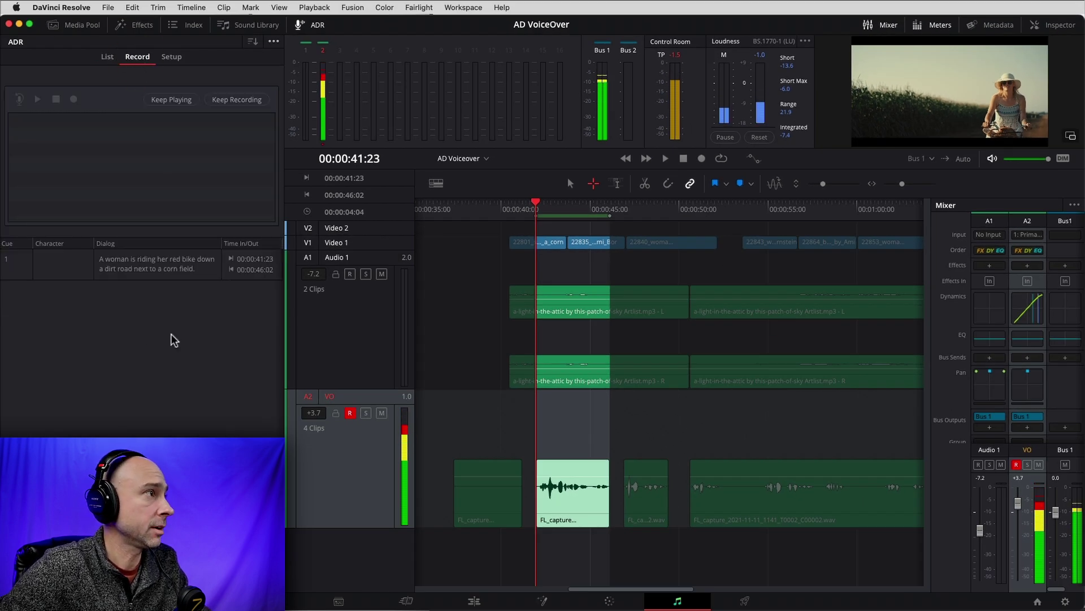
{"action": "left_click", "coordinate": [1070, 136]}
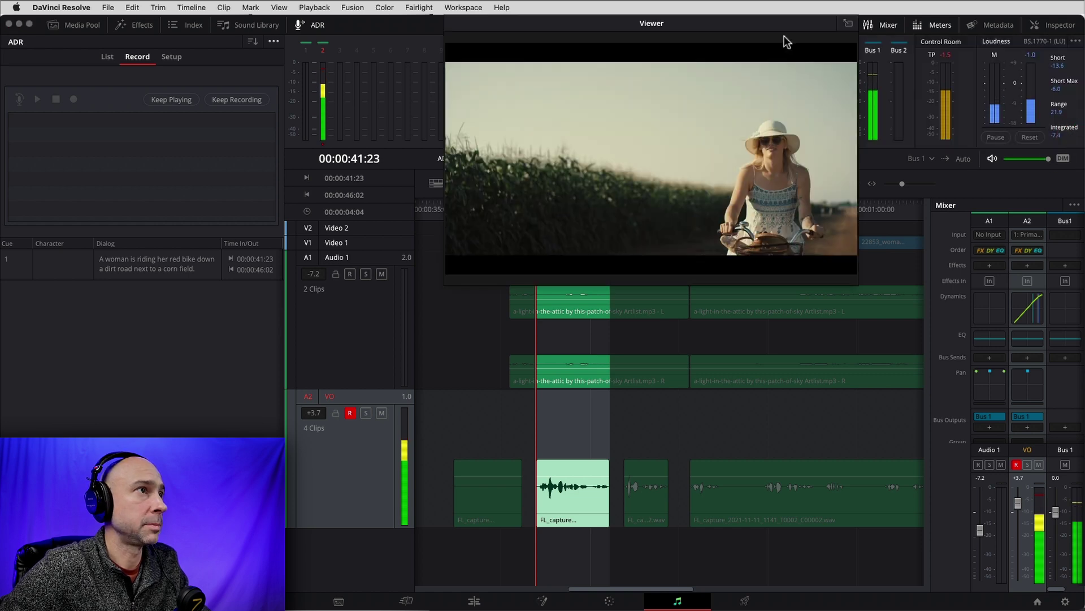
{"action": "left_click_drag", "start_coordinate": [762, 26], "coordinate": [731, 19]}
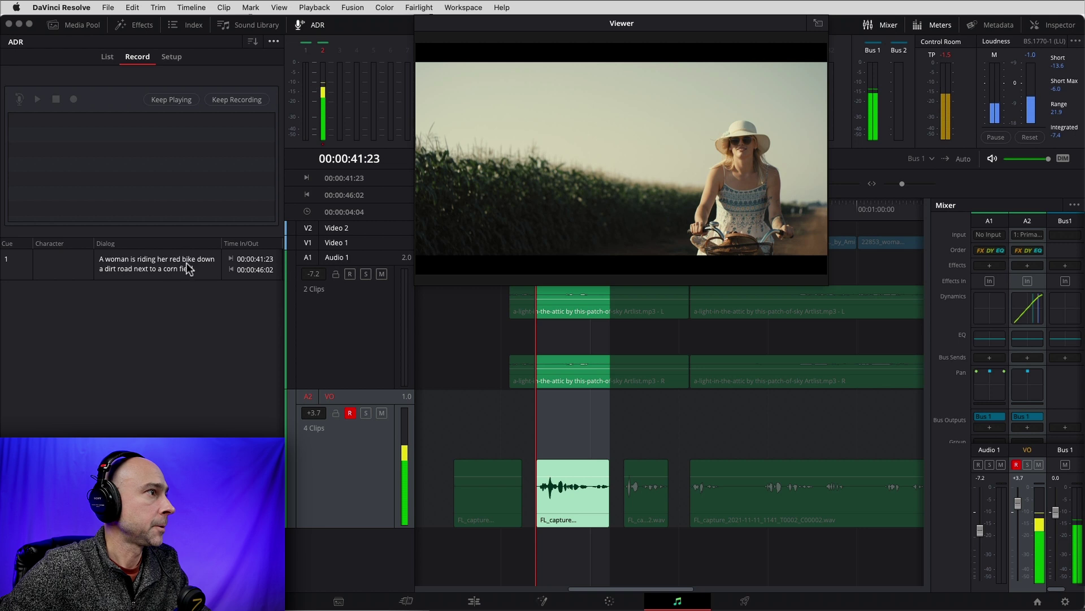
- Record two takes of cue 1 on the VO track, then disarm the track
{"action": "left_click", "coordinate": [90, 265]}
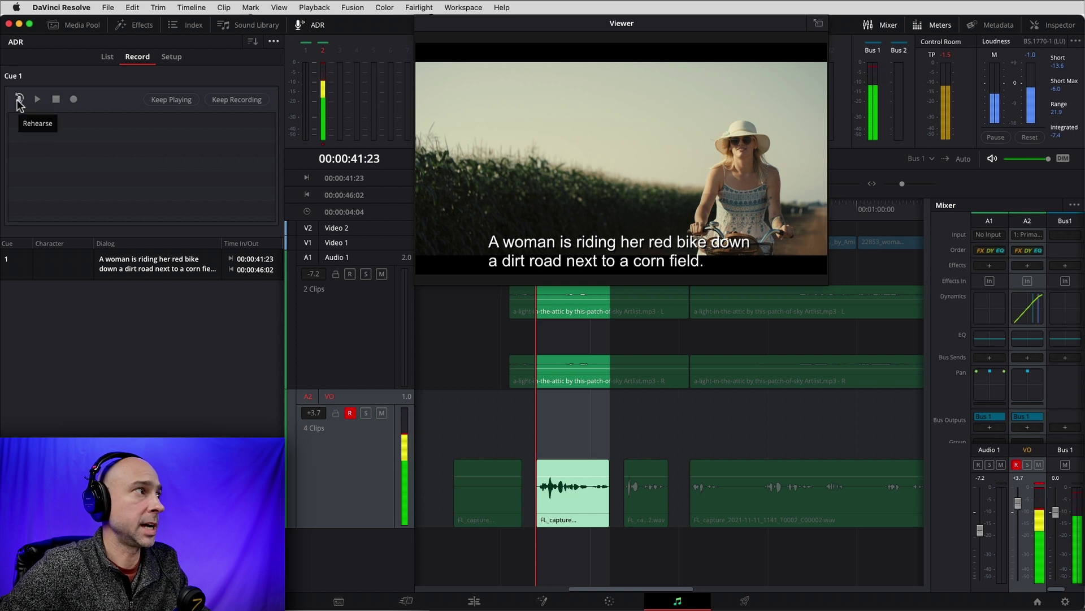
{"action": "left_click", "coordinate": [74, 99]}
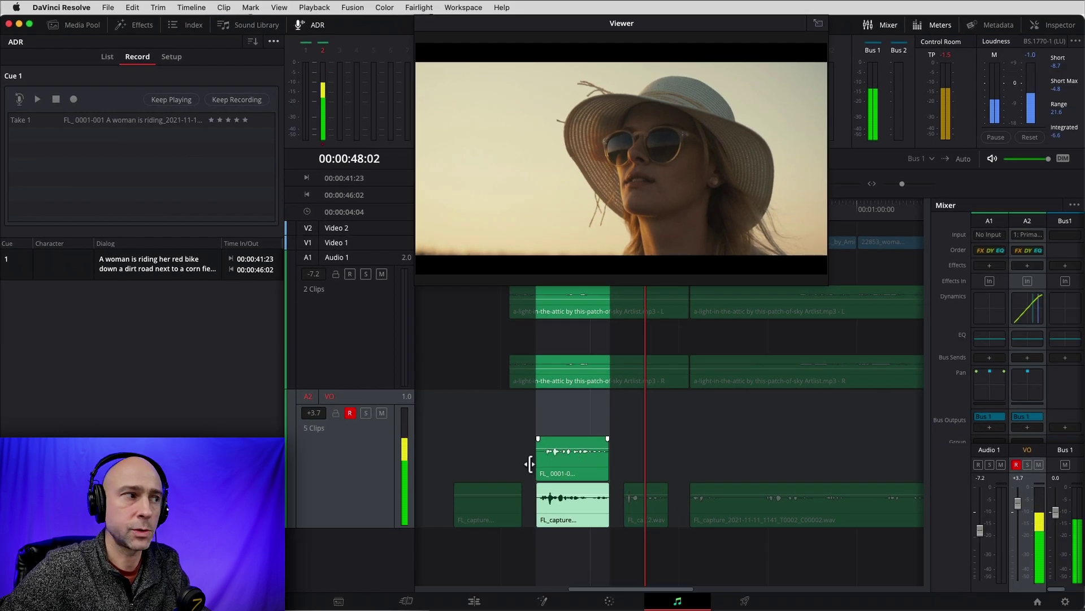
{"action": "left_click", "coordinate": [382, 413]}
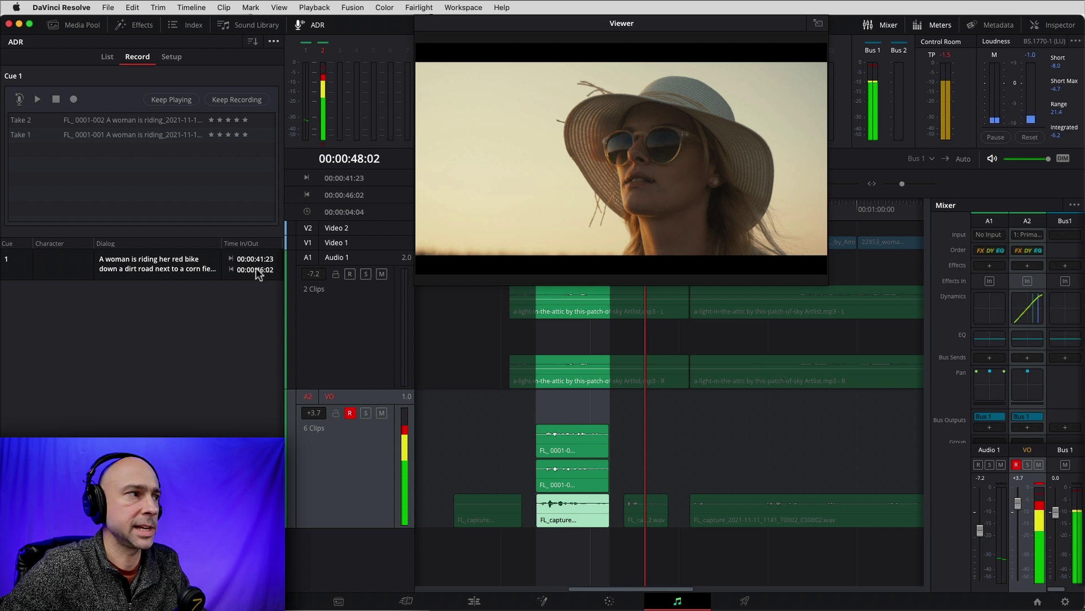
{"action": "left_click", "coordinate": [351, 414]}
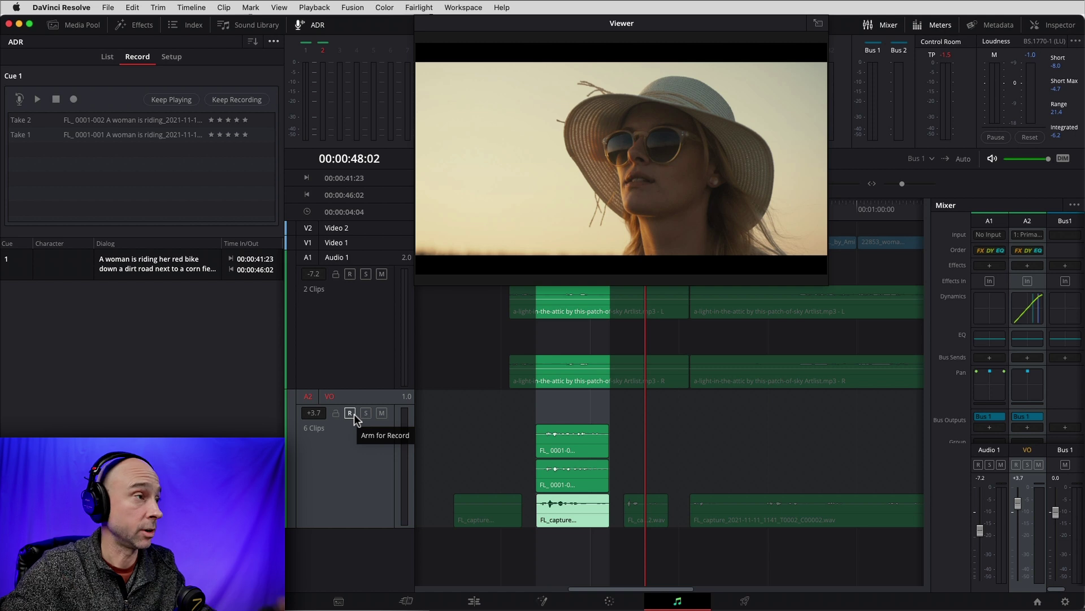
- Choose take 2, dock the floating viewer, and play the take on the top layer of the VO track
{"action": "left_click", "coordinate": [44, 123]}
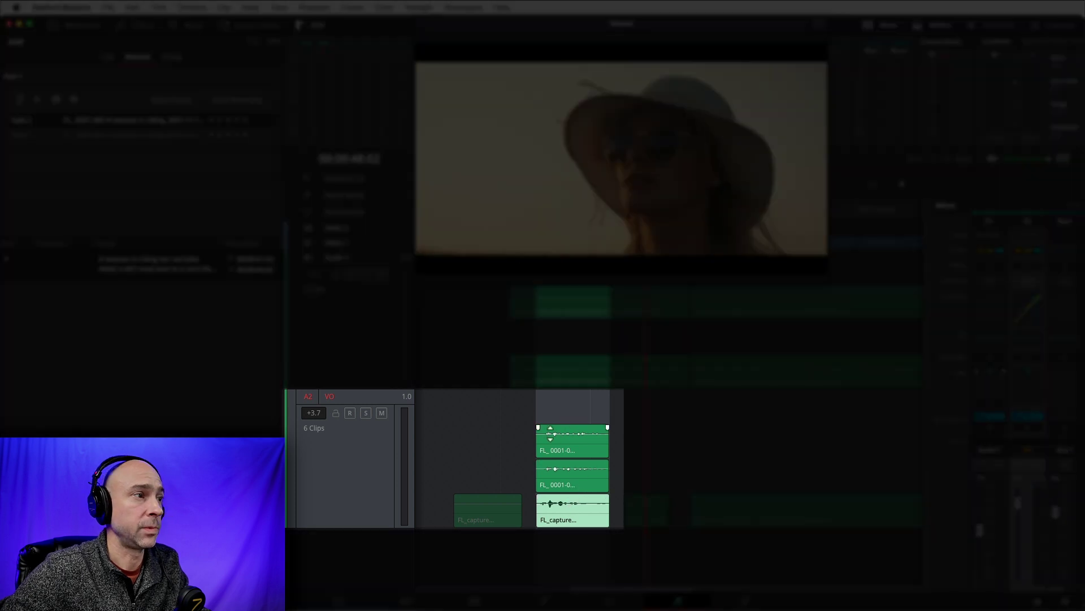
{"action": "left_click", "coordinate": [564, 442]}
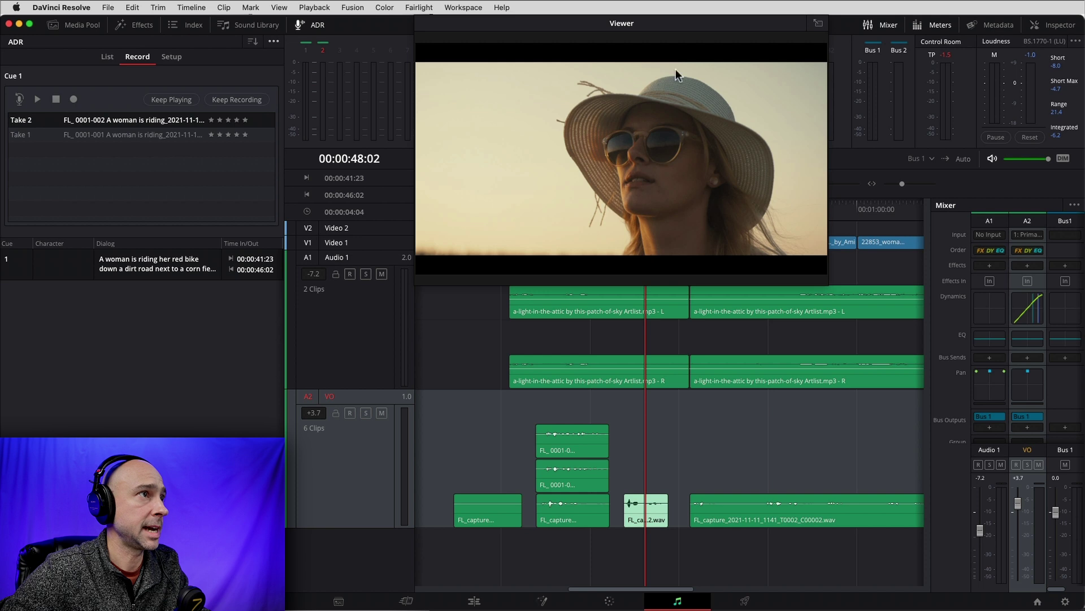
{"action": "left_click", "coordinate": [818, 24]}
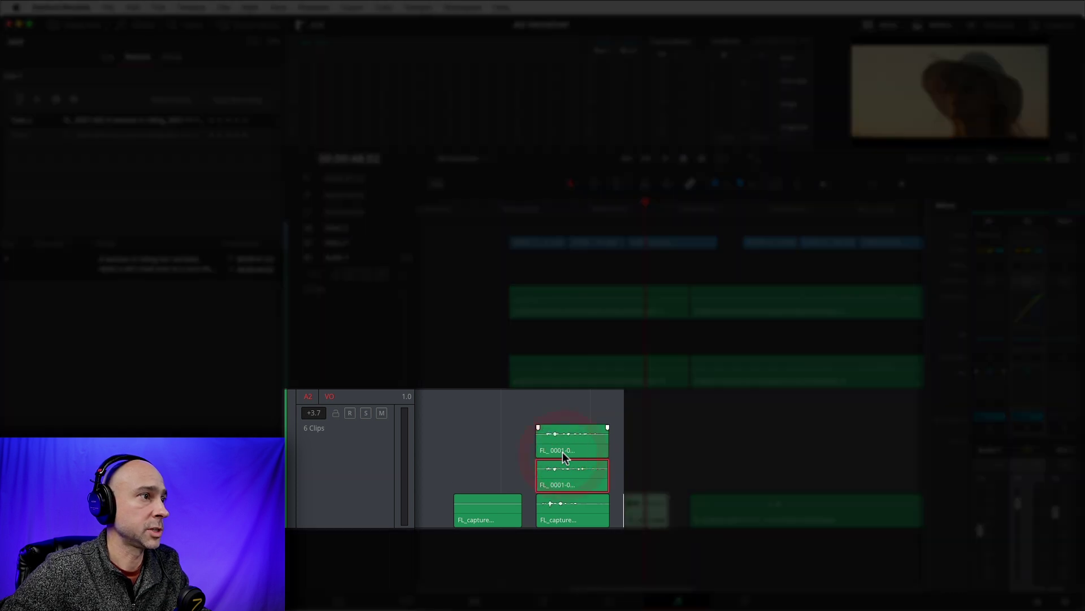
{"action": "left_click", "coordinate": [562, 450]}
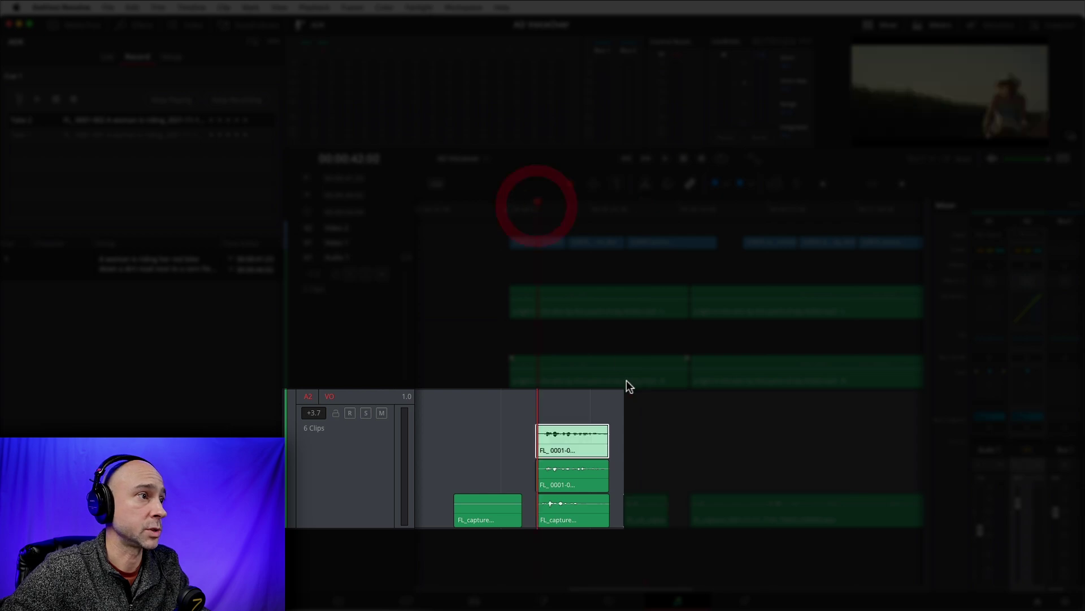
{"action": "left_click", "coordinate": [517, 209]}
{"action": "key", "text": "space"}
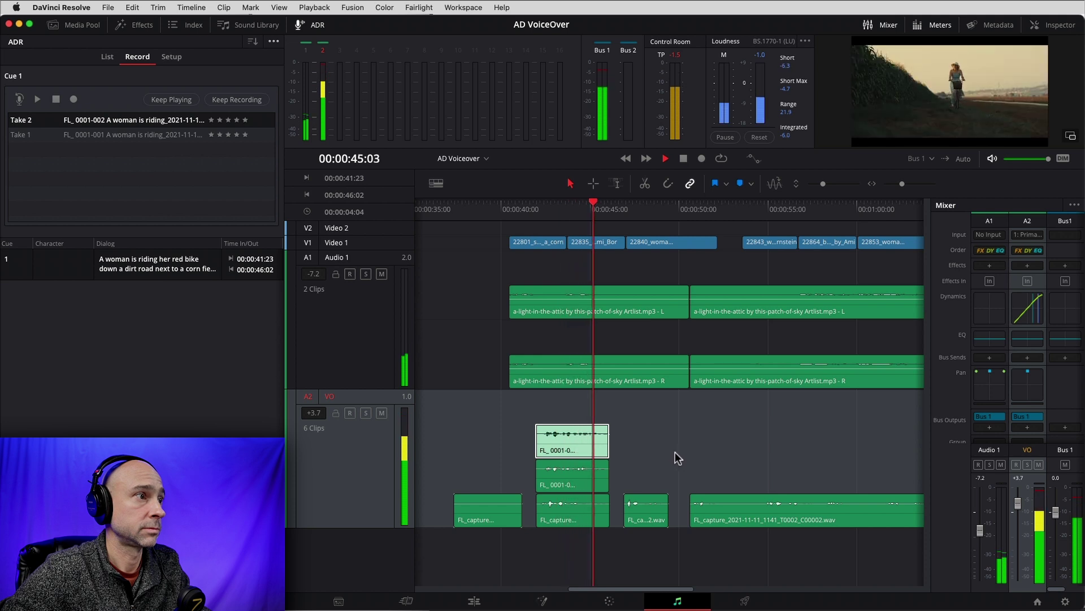
- Move the original VO clip to the top layer, play it for comparison, and return it to the bottom layer
{"action": "left_click", "coordinate": [570, 521]}
{"action": "left_click_drag", "start_coordinate": [570, 521], "coordinate": [566, 433]}
{"action": "left_click", "coordinate": [547, 211]}
{"action": "key", "text": "space"}
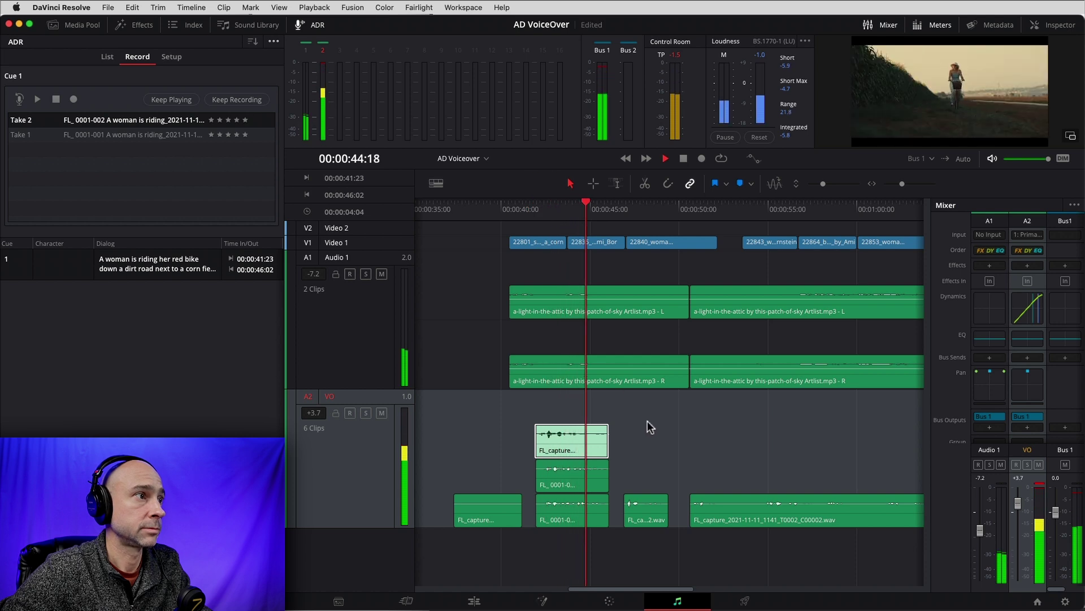
{"action": "left_click_drag", "start_coordinate": [589, 443], "coordinate": [581, 515]}
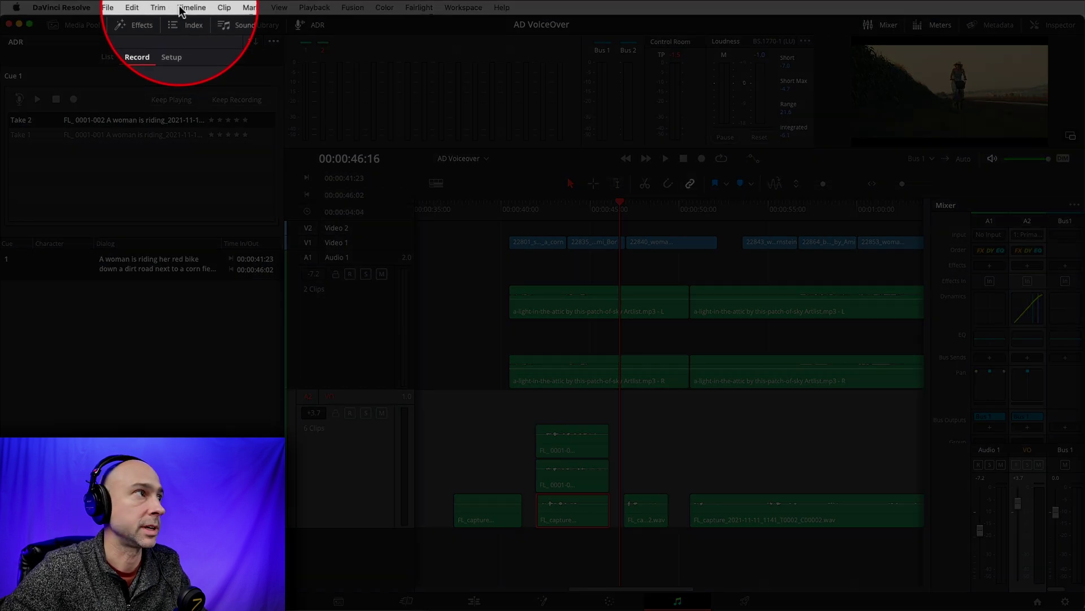
- Check the Layered Audio Editing and Show Audio Track Layers options
{"action": "left_click", "coordinate": [181, 8]}
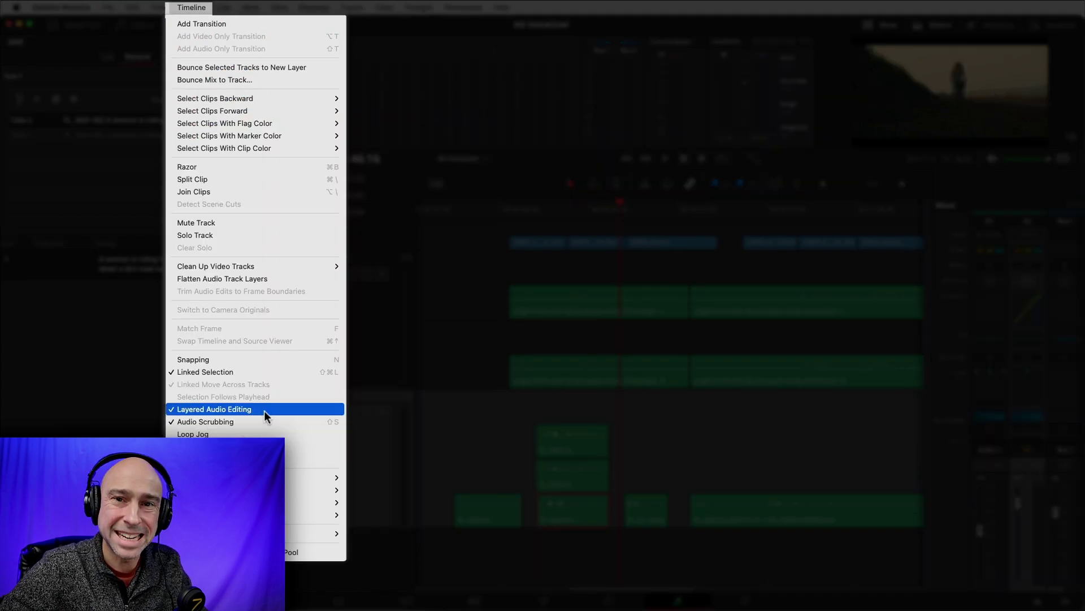
{"action": "mouse_move", "coordinate": [281, 8]}
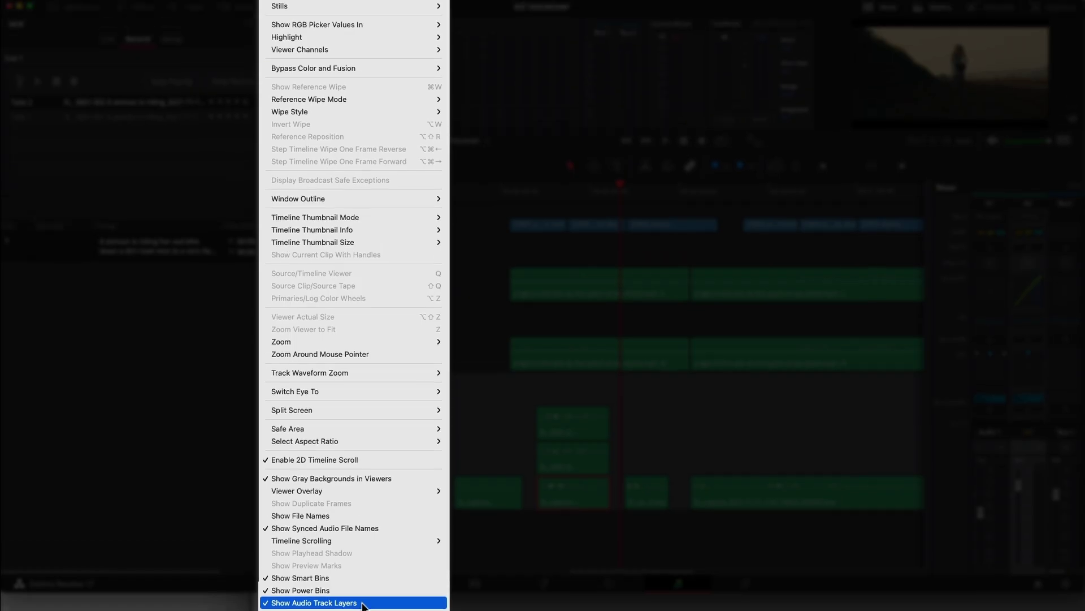
{"action": "left_click", "coordinate": [362, 518]}
- Give take 2 of cue 1 a five-star rating
{"action": "left_click", "coordinate": [47, 121]}
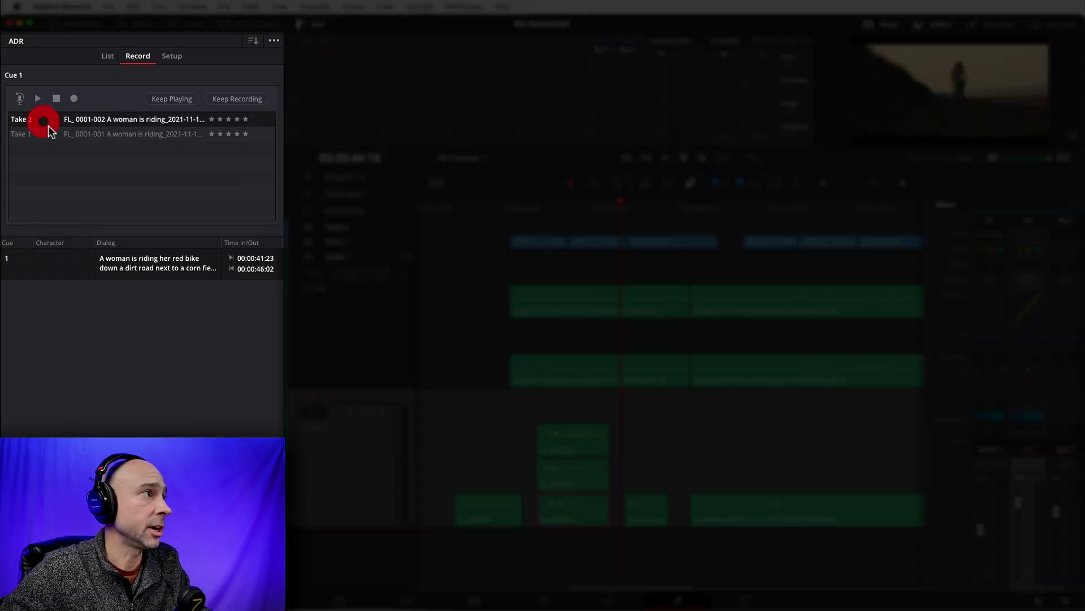
{"action": "left_click", "coordinate": [246, 119]}
{"action": "left_click", "coordinate": [216, 191]}
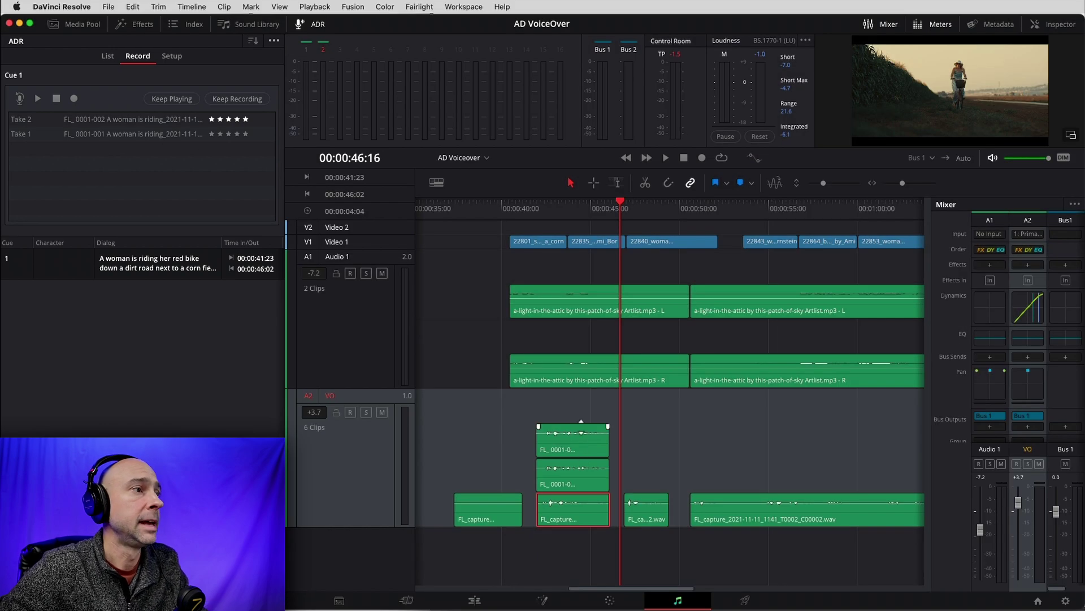
- Select the top-layer take on the VO track and turn off Show Audio Track Layers
{"action": "left_click", "coordinate": [556, 450]}
{"action": "left_click", "coordinate": [565, 450]}
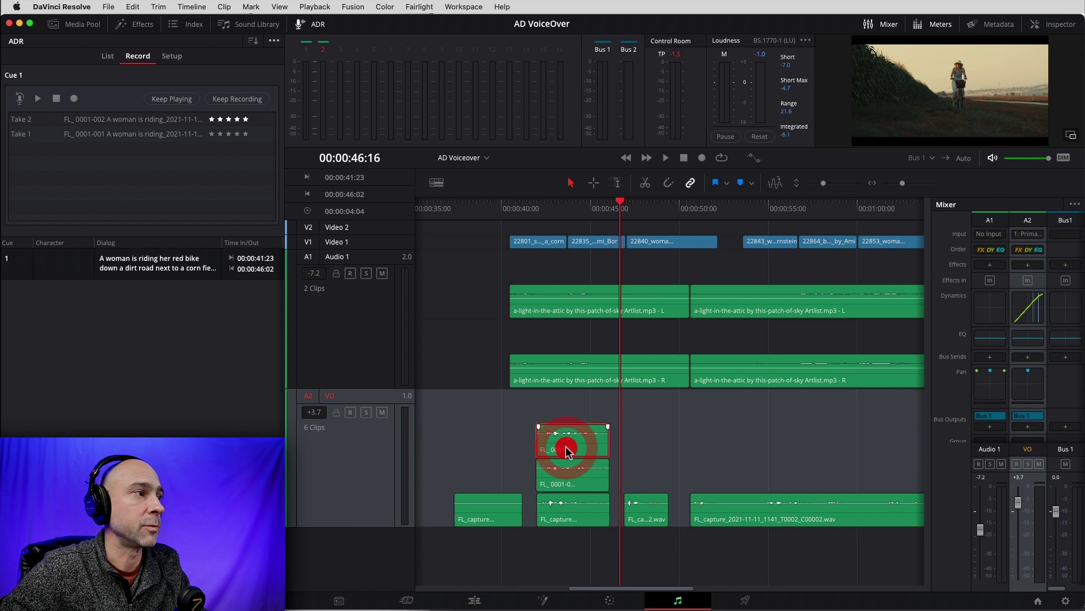
{"action": "scroll", "coordinate": [587, 451], "scroll_direction": "up", "scroll_amount": 2}
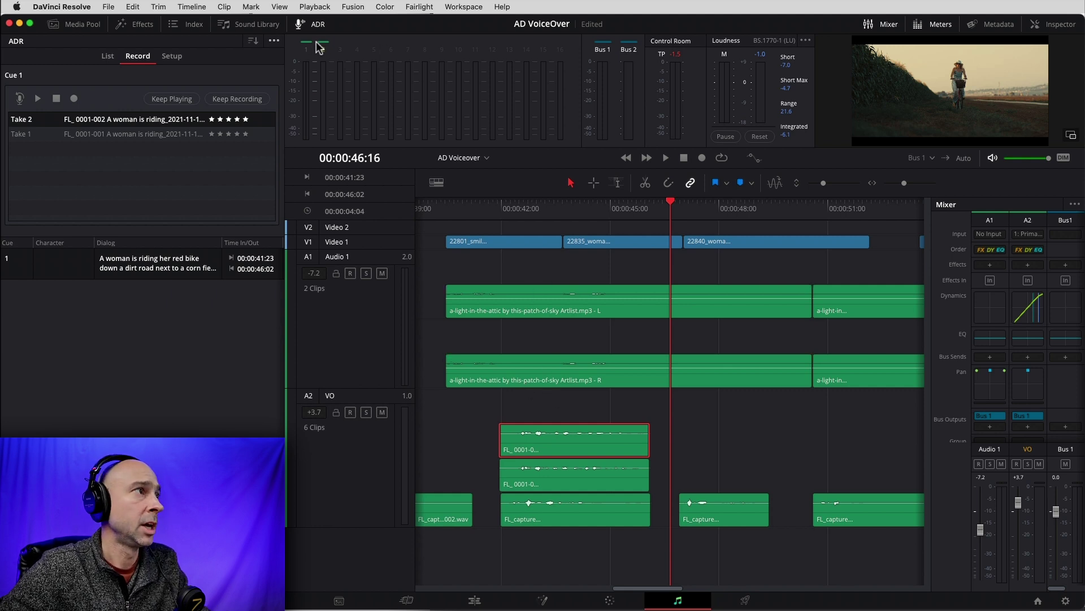
{"action": "left_click", "coordinate": [284, 8]}
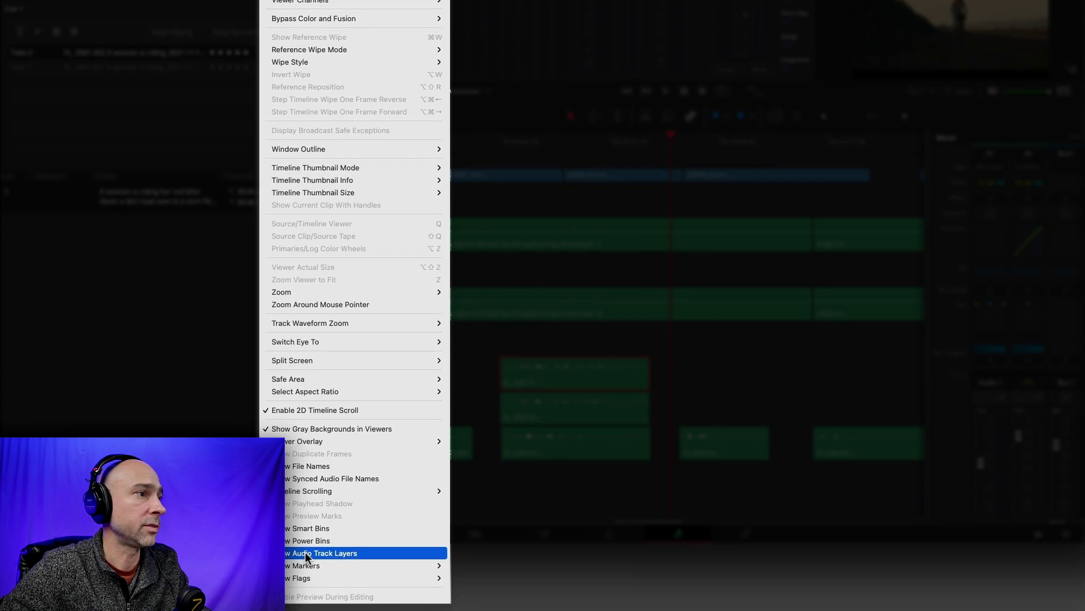
{"action": "left_click", "coordinate": [305, 552]}
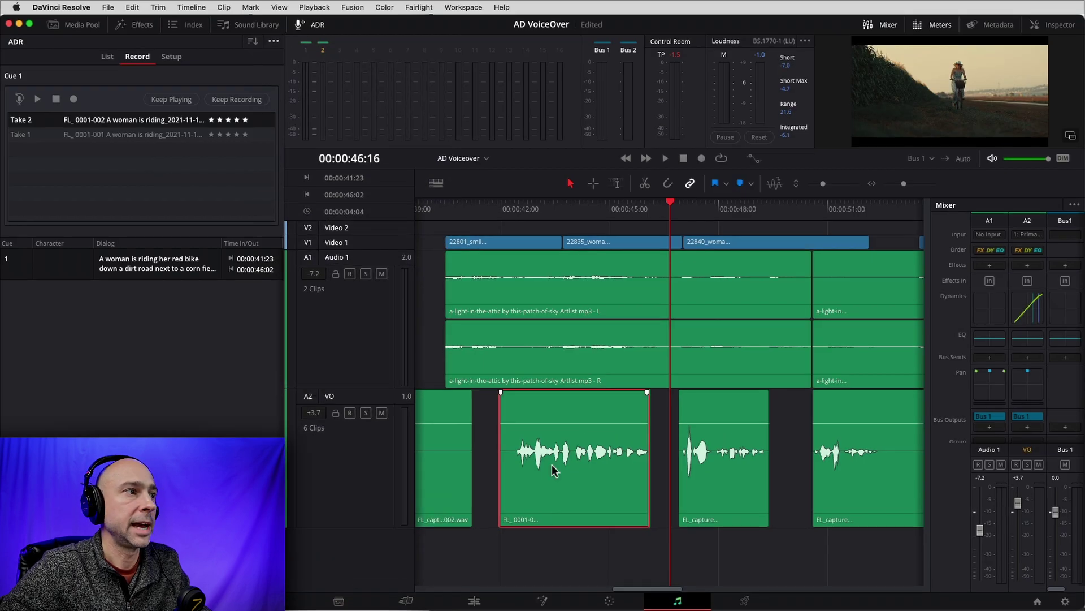
- Play the visible VO take from its start and stop after its end
{"action": "left_click", "coordinate": [552, 469]}
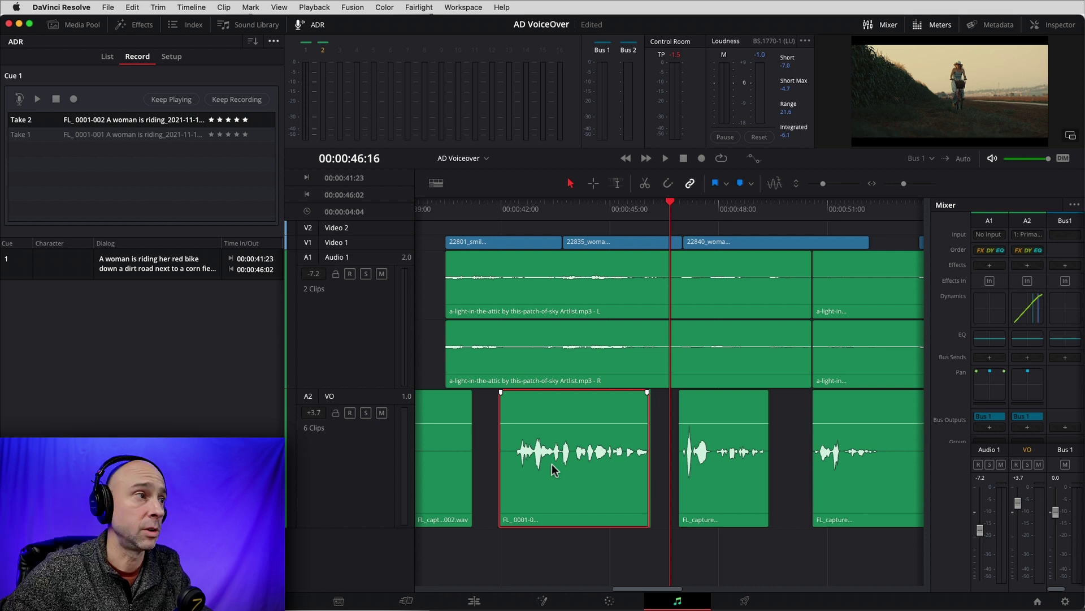
{"action": "left_click", "coordinate": [500, 210]}
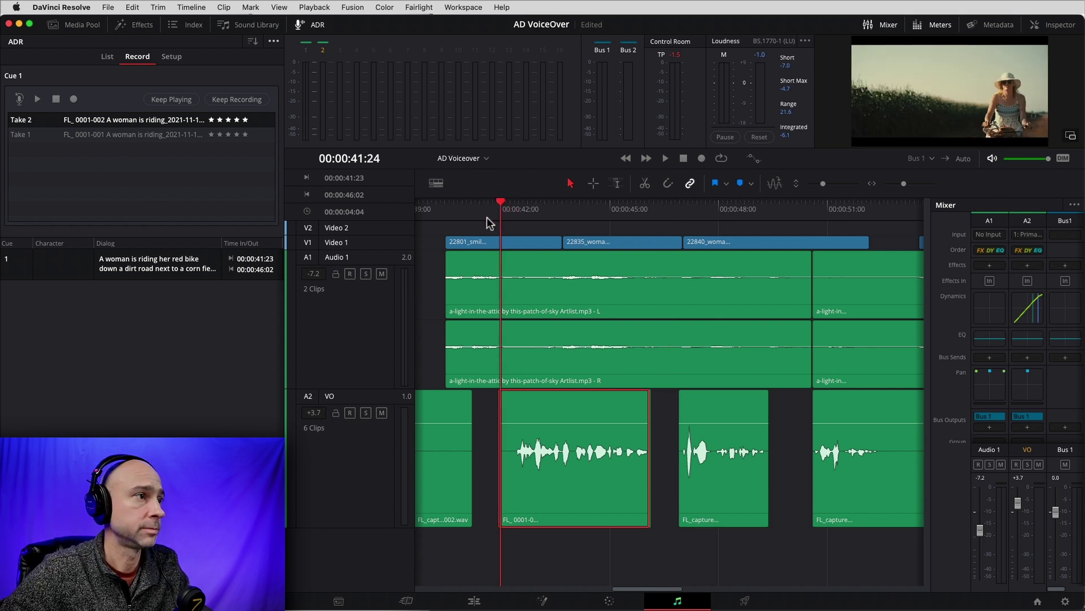
{"action": "key", "text": "space"}
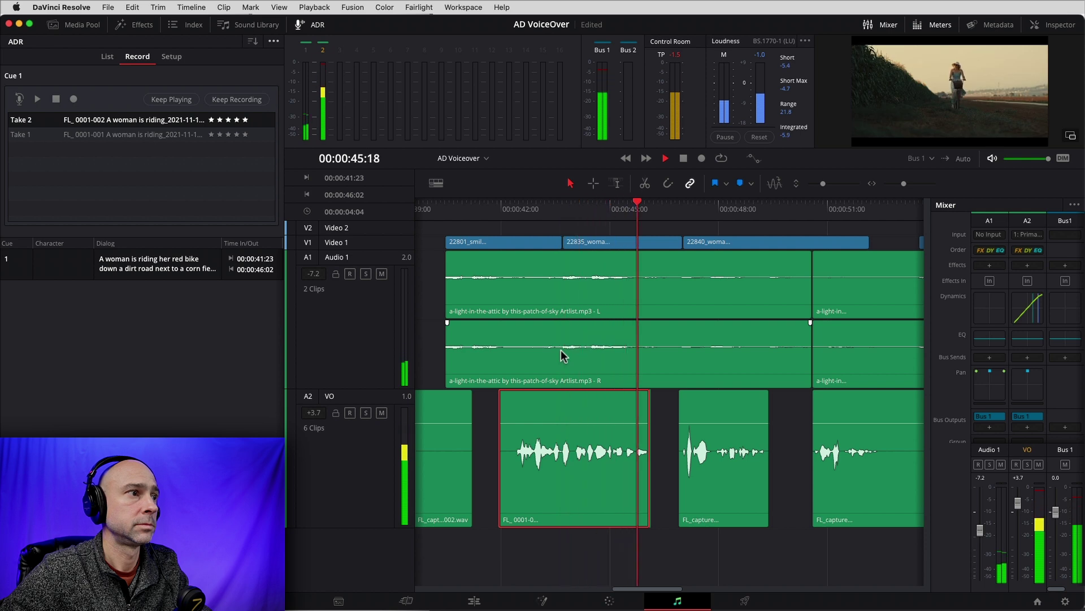
{"action": "key", "text": "space"}
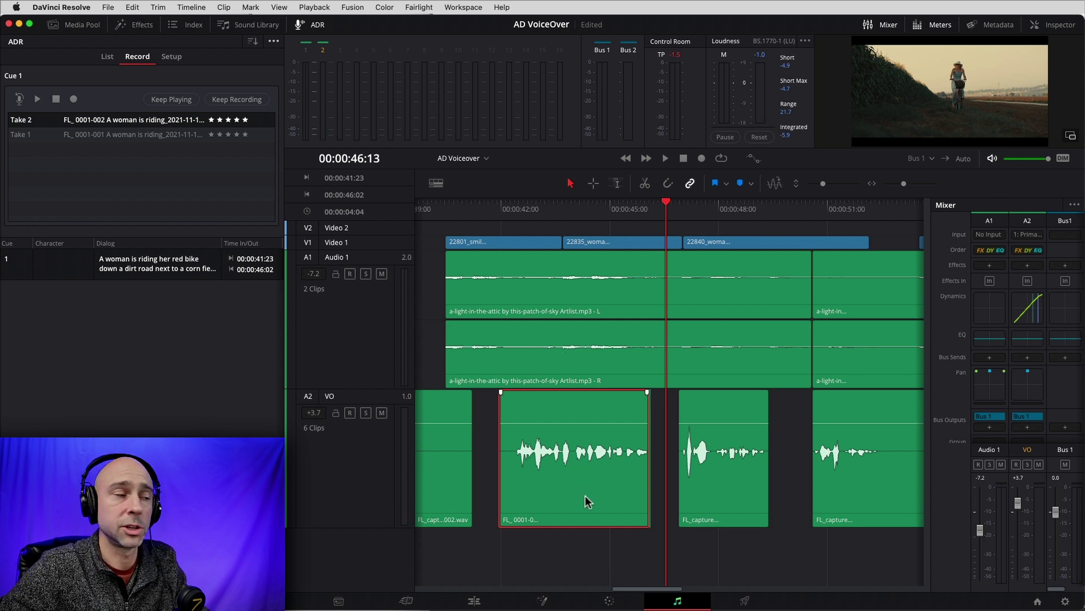
- Shift the recorded VO takes about one second earlier, exposing the end of the original clip underneath
{"action": "left_click_drag", "start_coordinate": [644, 588], "coordinate": [618, 595]}
{"action": "left_click_drag", "start_coordinate": [721, 492], "coordinate": [700, 492]}
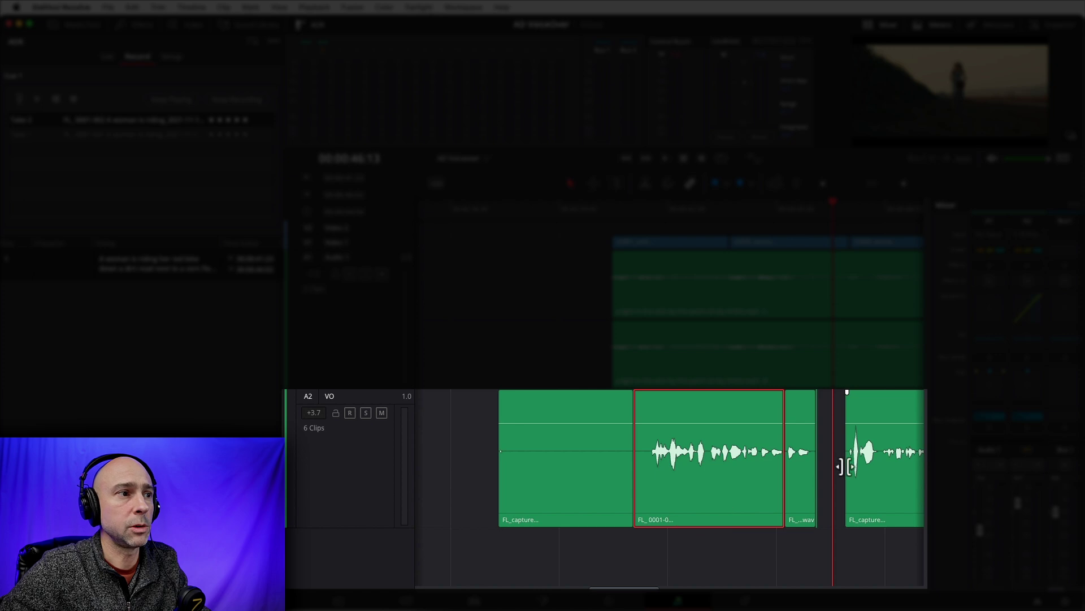
{"action": "left_click", "coordinate": [797, 495]}
{"action": "left_click_drag", "start_coordinate": [795, 476], "coordinate": [724, 502]}
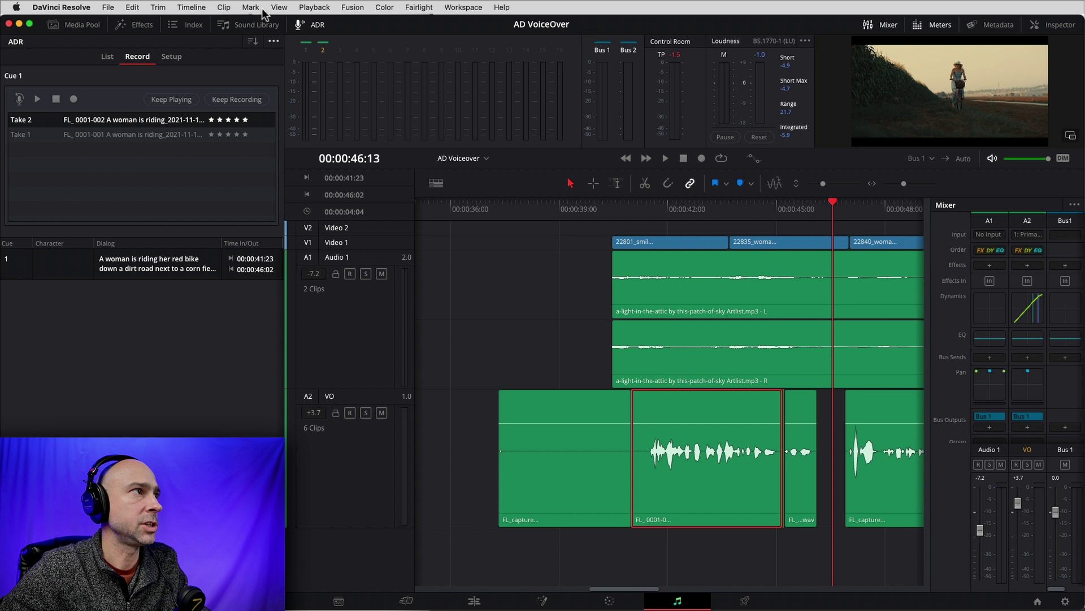
- Turn Show Audio Track Layers back on and shift the original bottom-layer VO clip earlier beneath the recorded takes
{"action": "left_click", "coordinate": [279, 7]}
{"action": "left_click", "coordinate": [309, 551]}
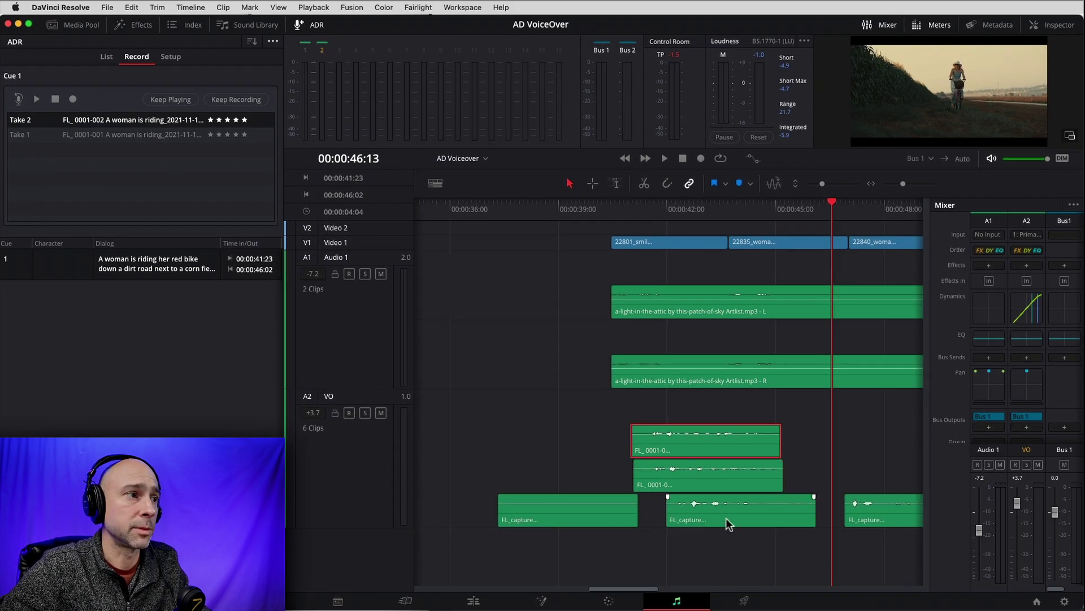
{"action": "left_click_drag", "start_coordinate": [727, 518], "coordinate": [701, 516]}
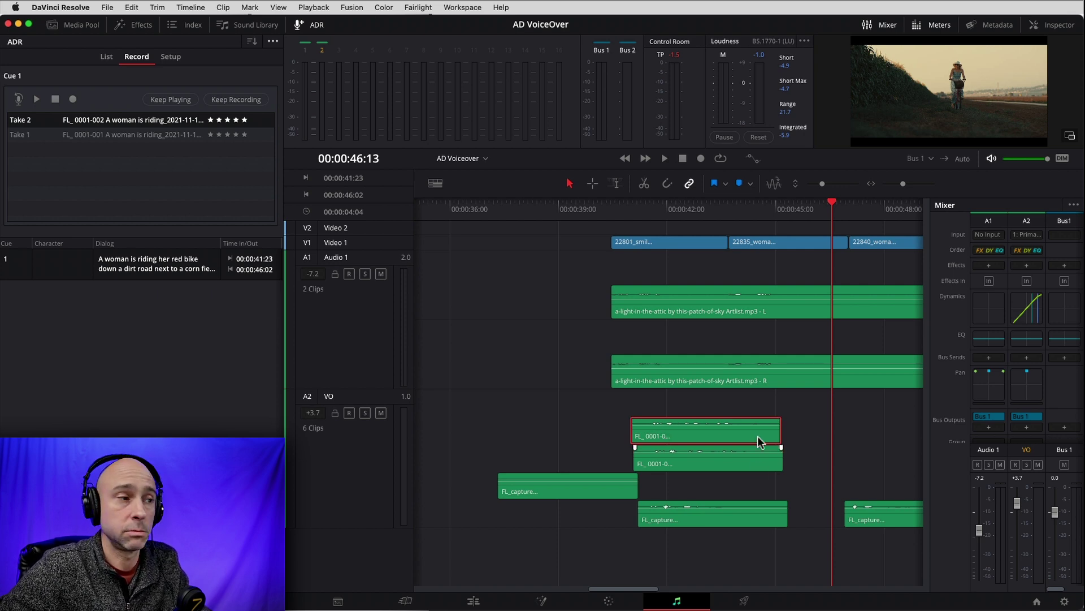
{"action": "left_click", "coordinate": [753, 525]}
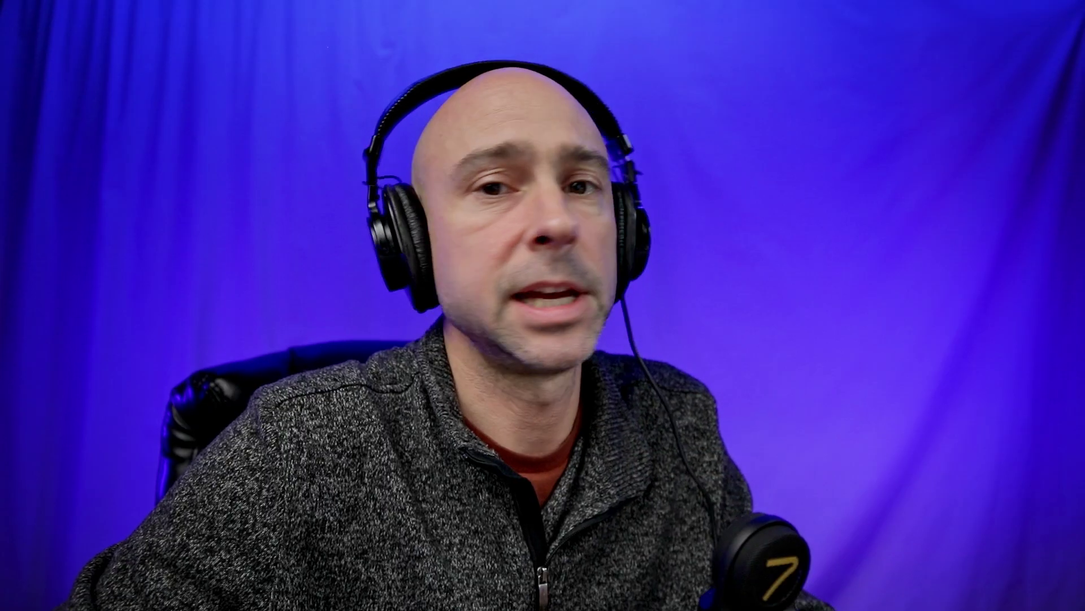